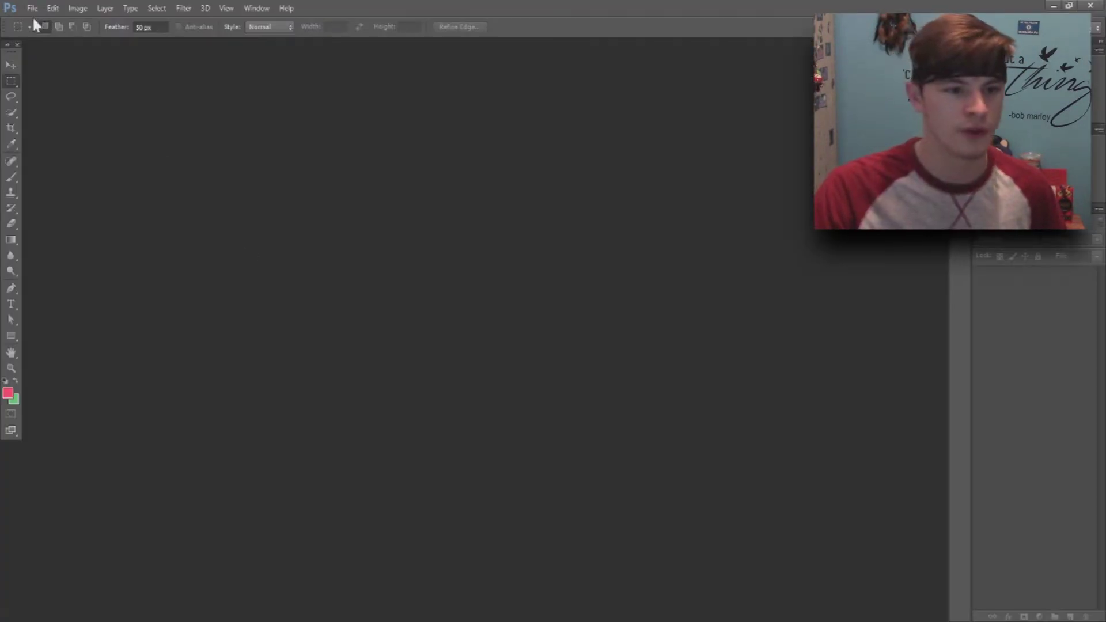
Create a new blank document and bring the night street photo in as Layer 1.
click(32, 8)
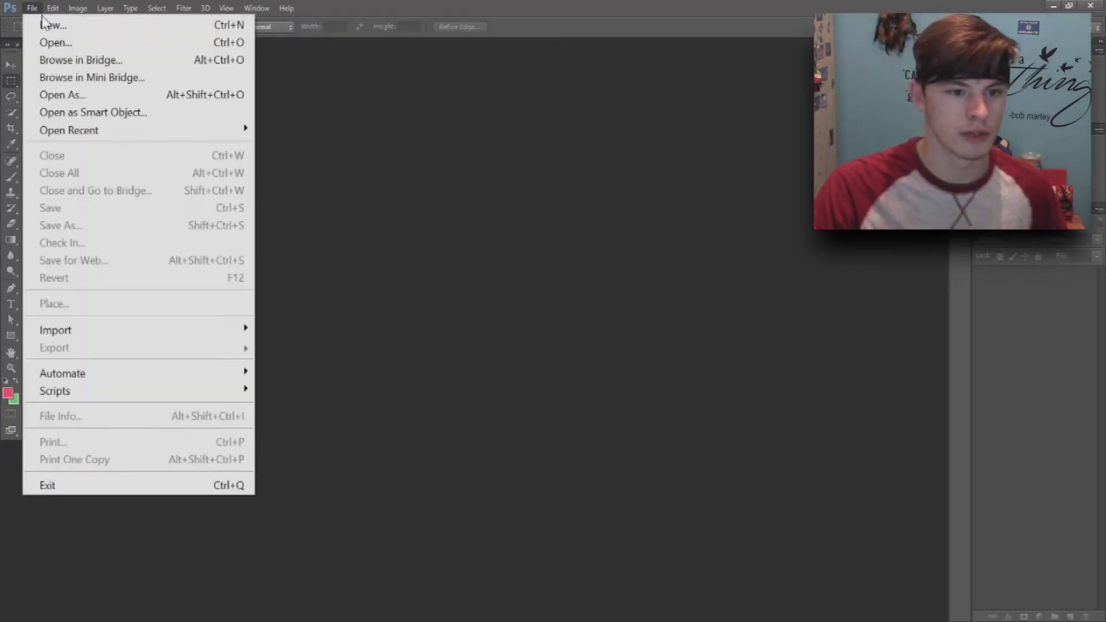
click(44, 26)
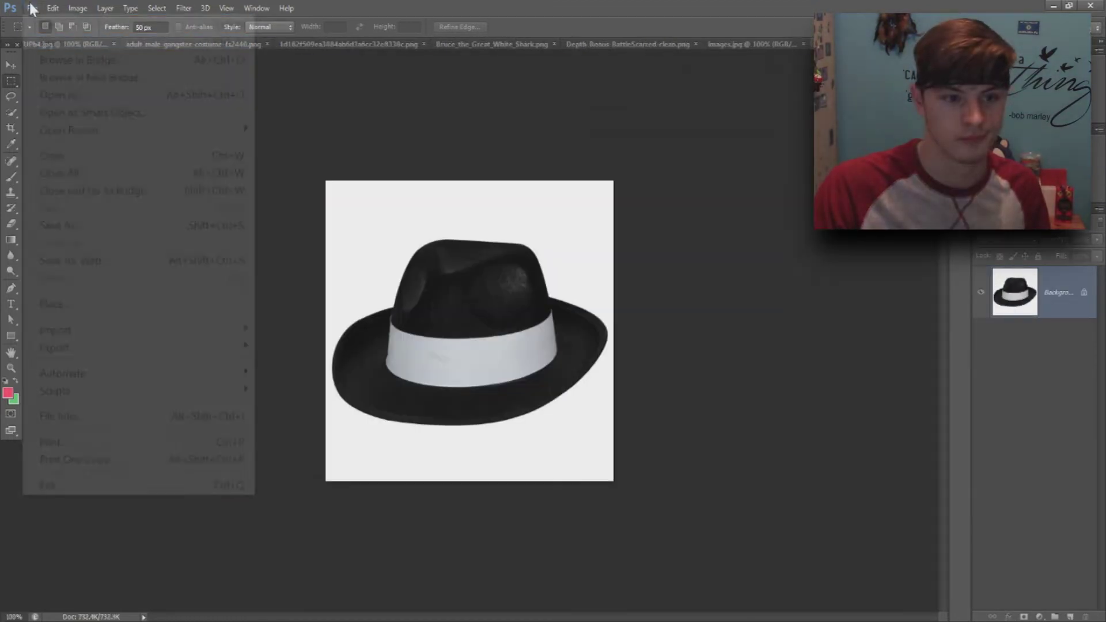
scroll(844, 316, up, 5)
scroll(720, 338, up, 2)
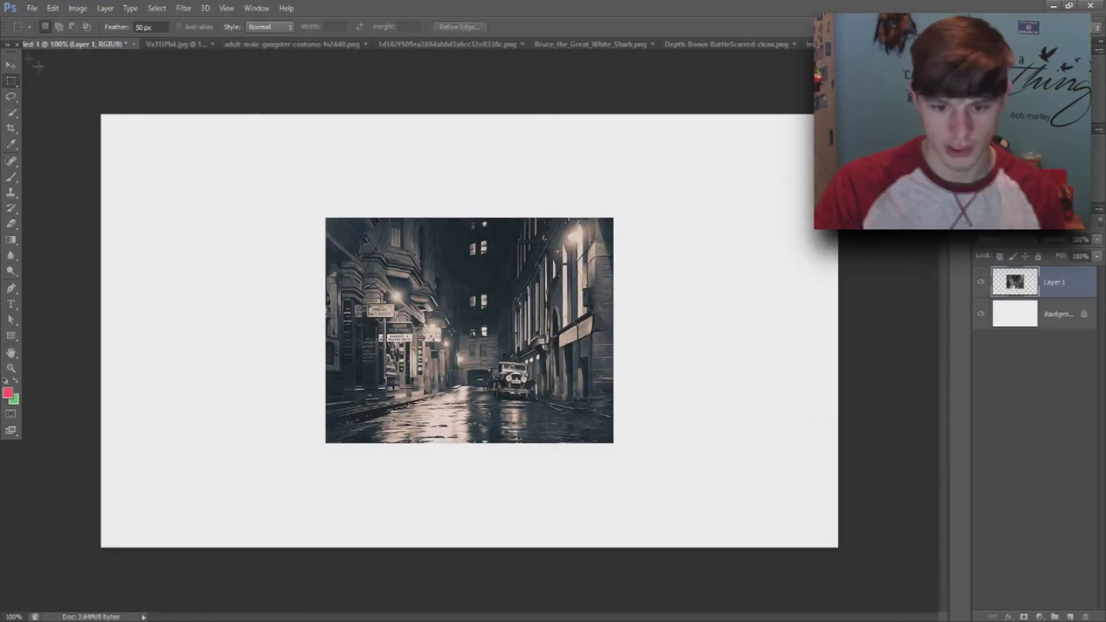
Scale the night street photo to fill the whole canvas.
key(v)
mouse_move(615, 444)
mouse_down()
mouse_move(391, 339)
mouse_move(841, 586)
mouse_up()
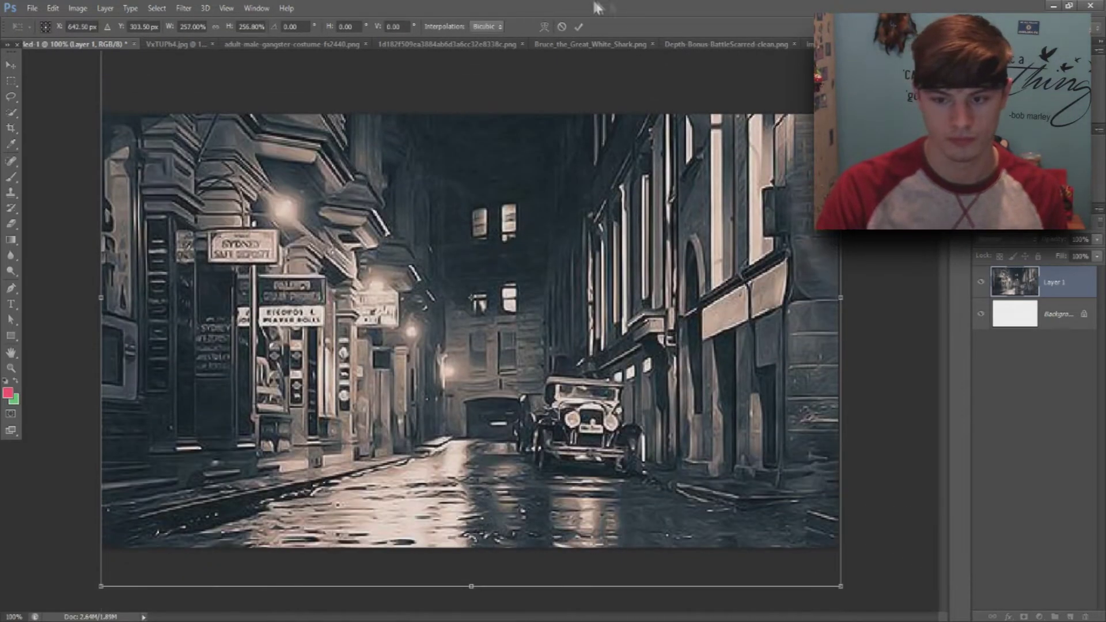
key(Return)
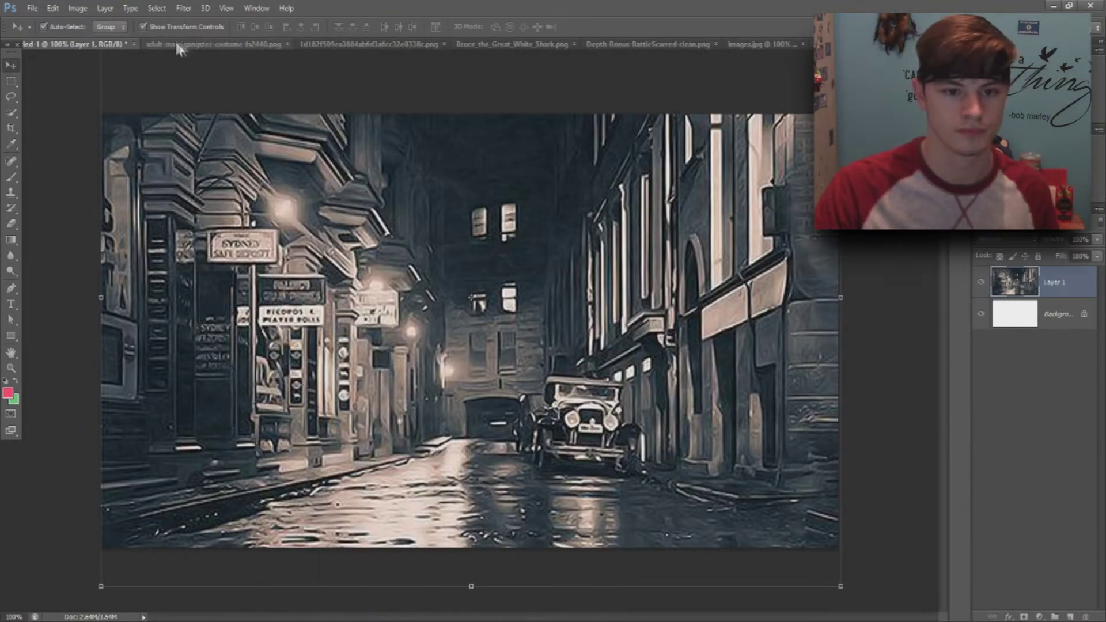
Drag the double-breasted gangster into the composite and enlarge him at the right.
click(178, 45)
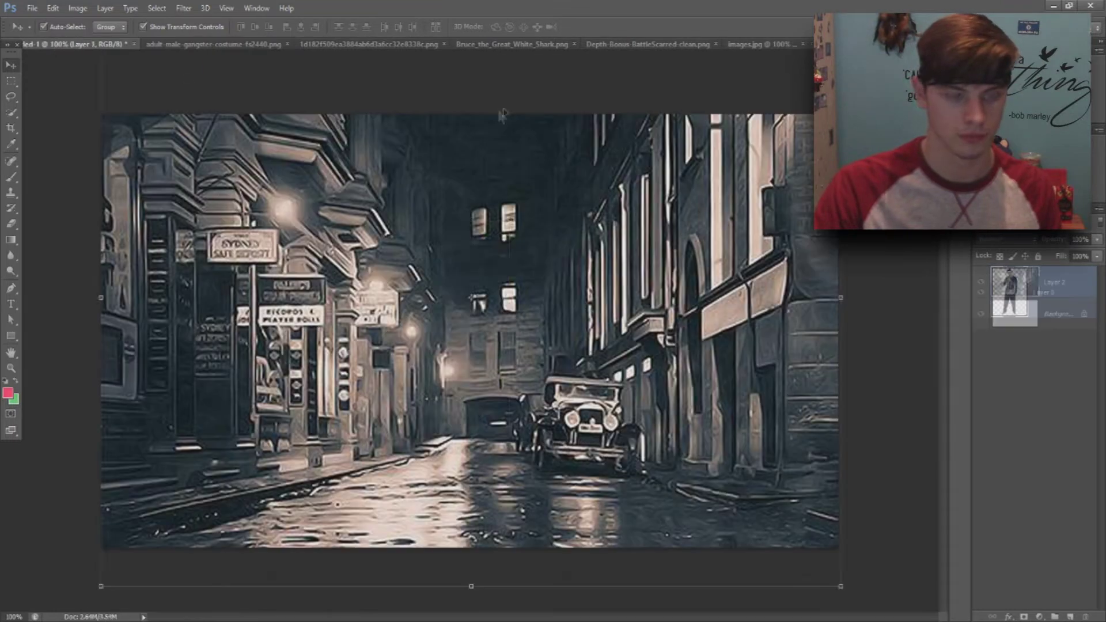
drag(413, 132, 461, 300)
key(ctrl+t)
drag(610, 438, 776, 610)
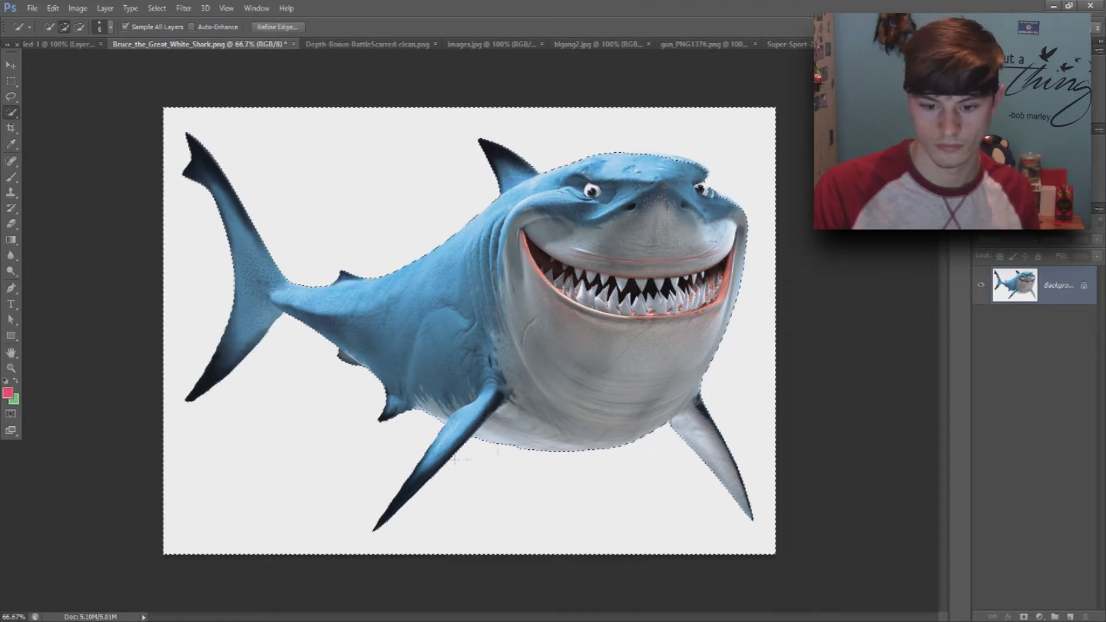
Invert the selection to isolate the cartoon shark and place it in the street scene.
right_click(582, 135)
click(634, 159)
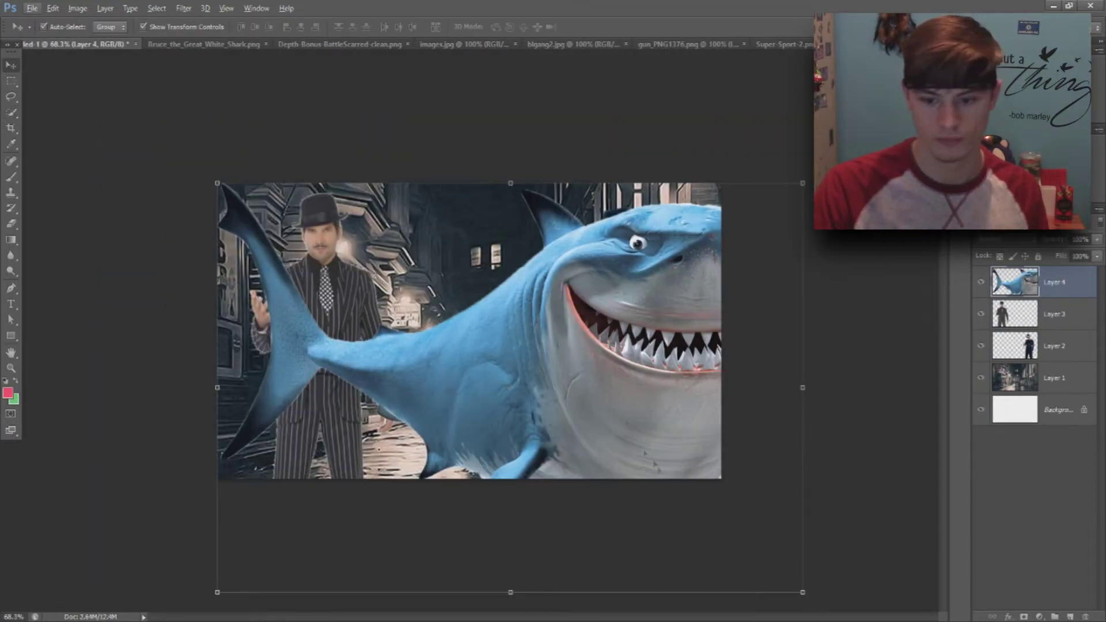
click(582, 29)
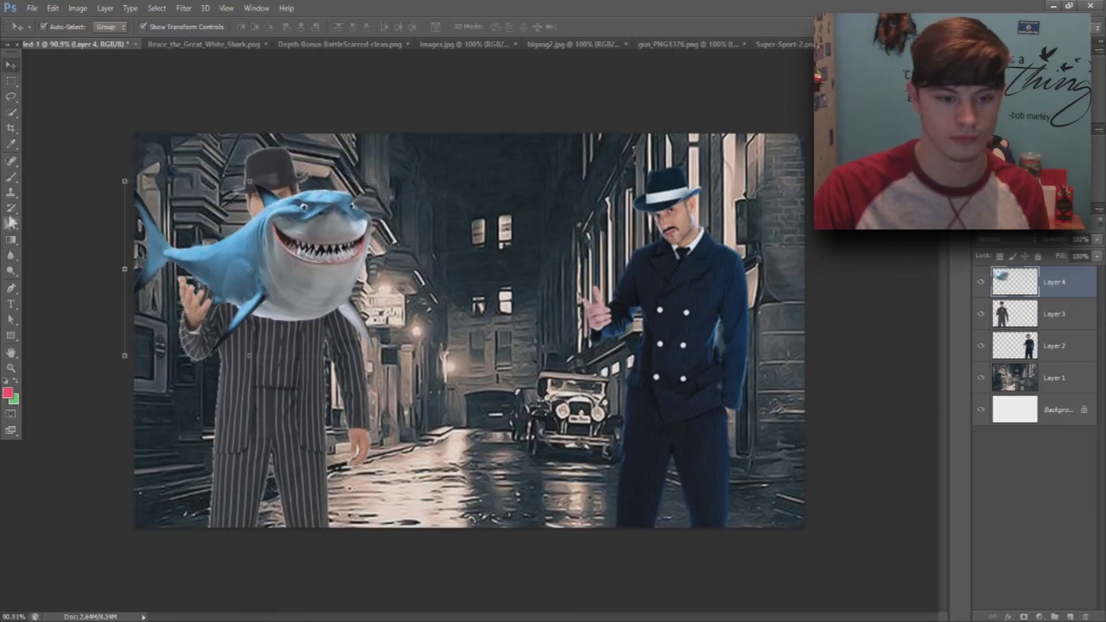
key(e)
click(47, 26)
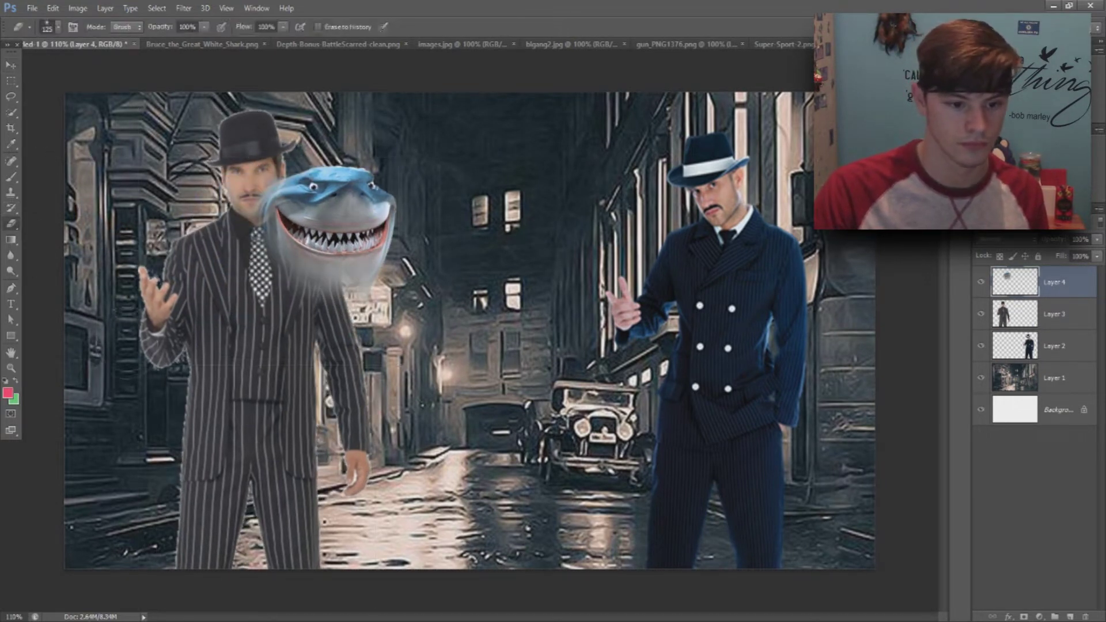
Shrink the cartoon shark to about 95% and erase its tail.
drag(306, 258, 241, 211)
drag(334, 318, 315, 306)
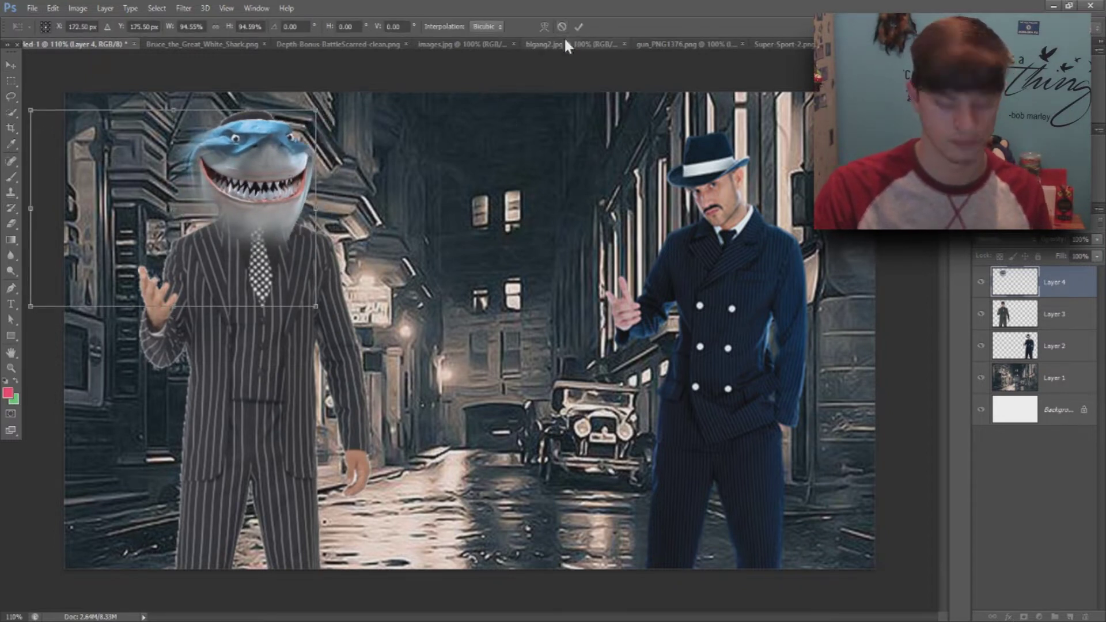
click(579, 27)
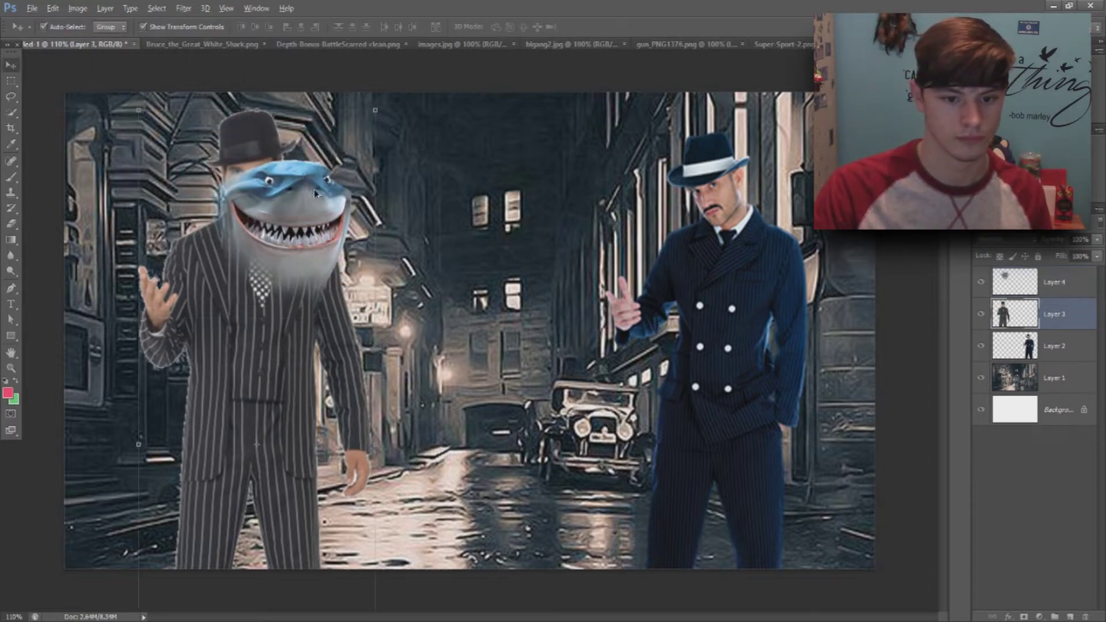
drag(230, 173, 284, 258)
click(58, 27)
drag(135, 207, 203, 363)
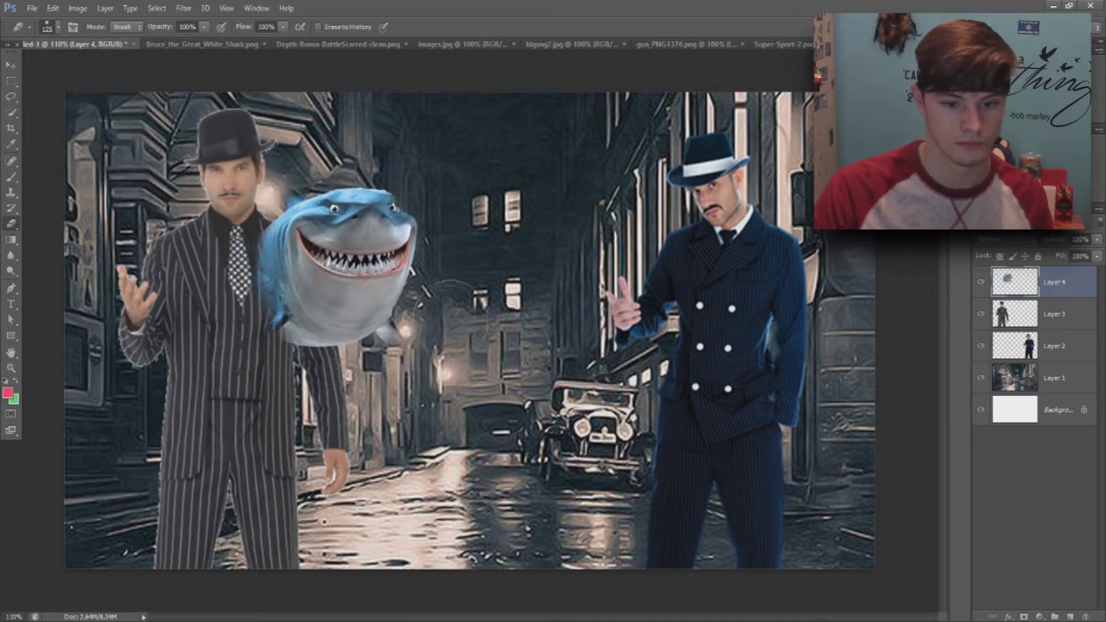
Enlarge the pinstriped man and seat the shark head over his face.
drag(356, 109, 428, 115)
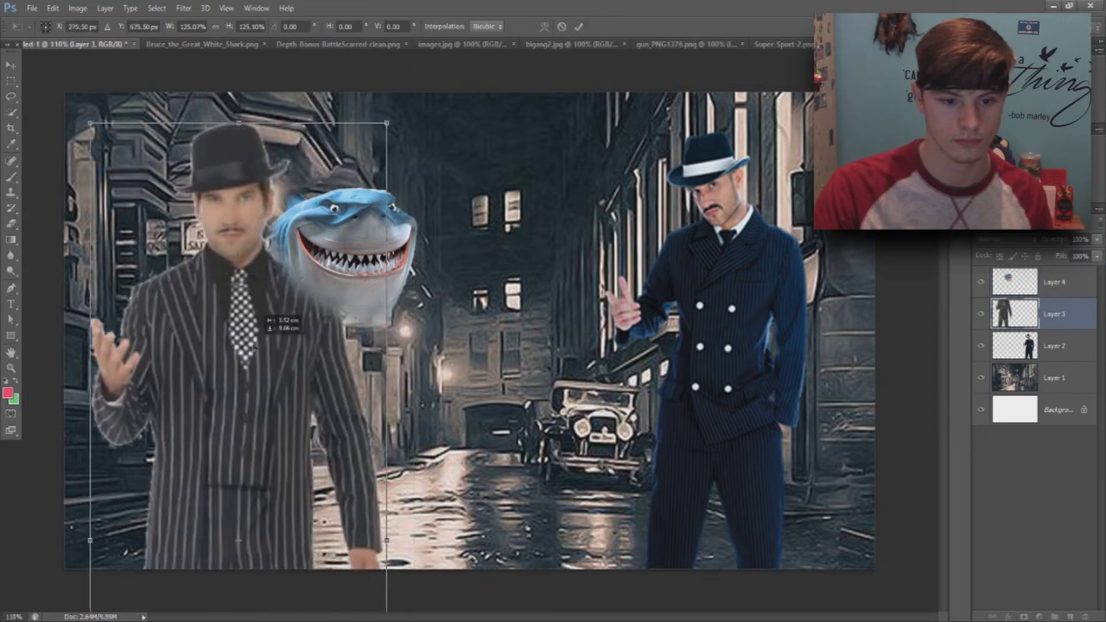
drag(268, 287, 241, 252)
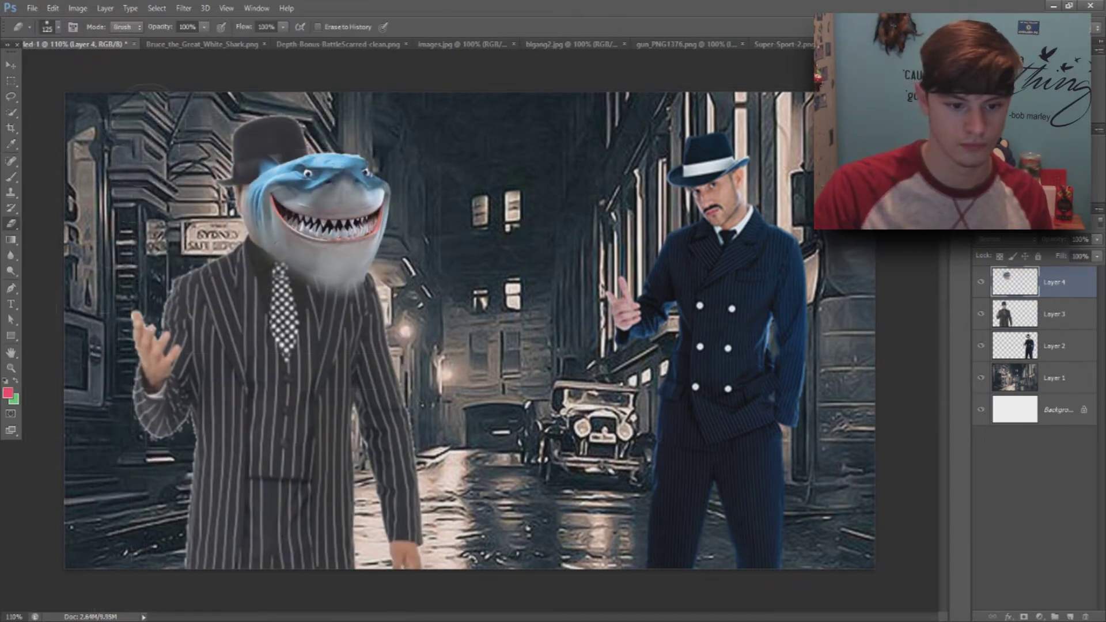
click(9, 66)
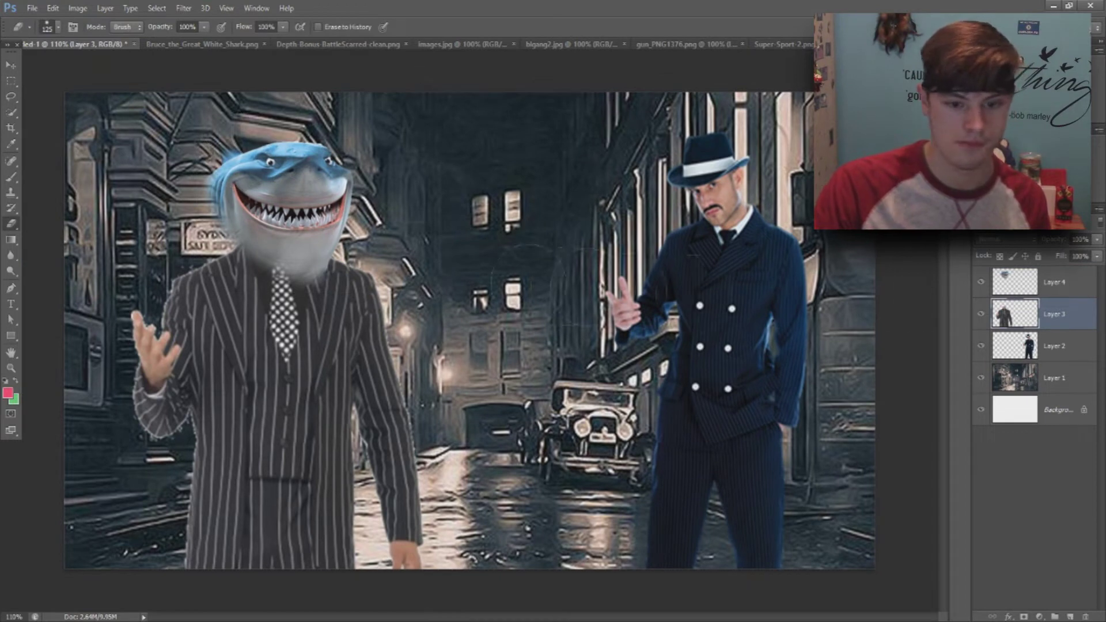
scroll(322, 270, up, 3)
key(alt+bracketright)
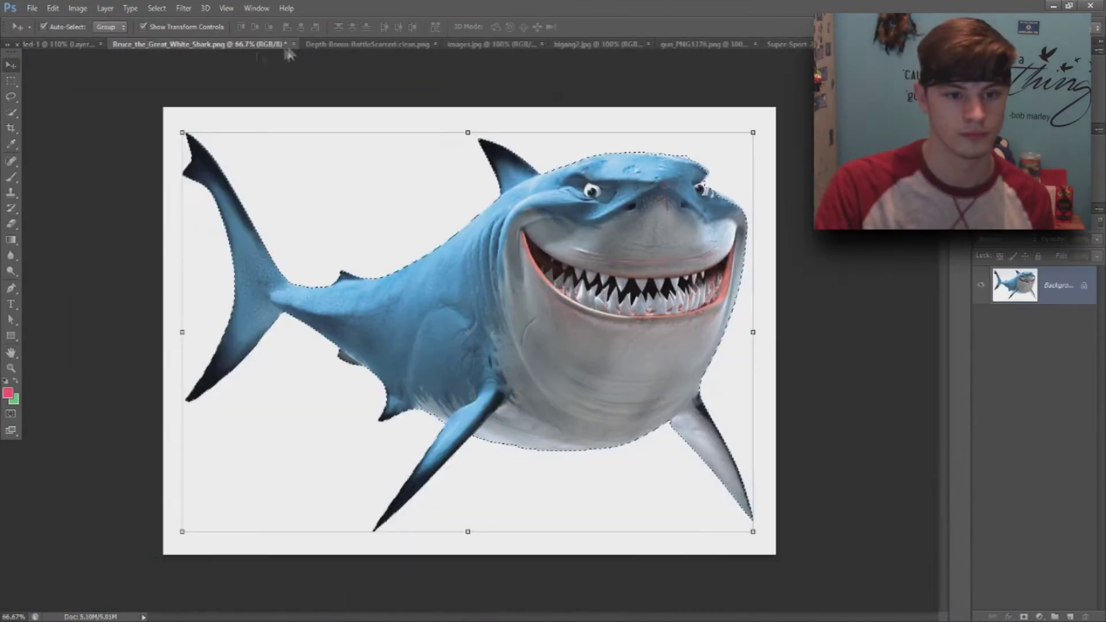
Bring the scarred shark into the composite and shrink it to fit between the men.
click(299, 44)
drag(403, 259, 770, 288)
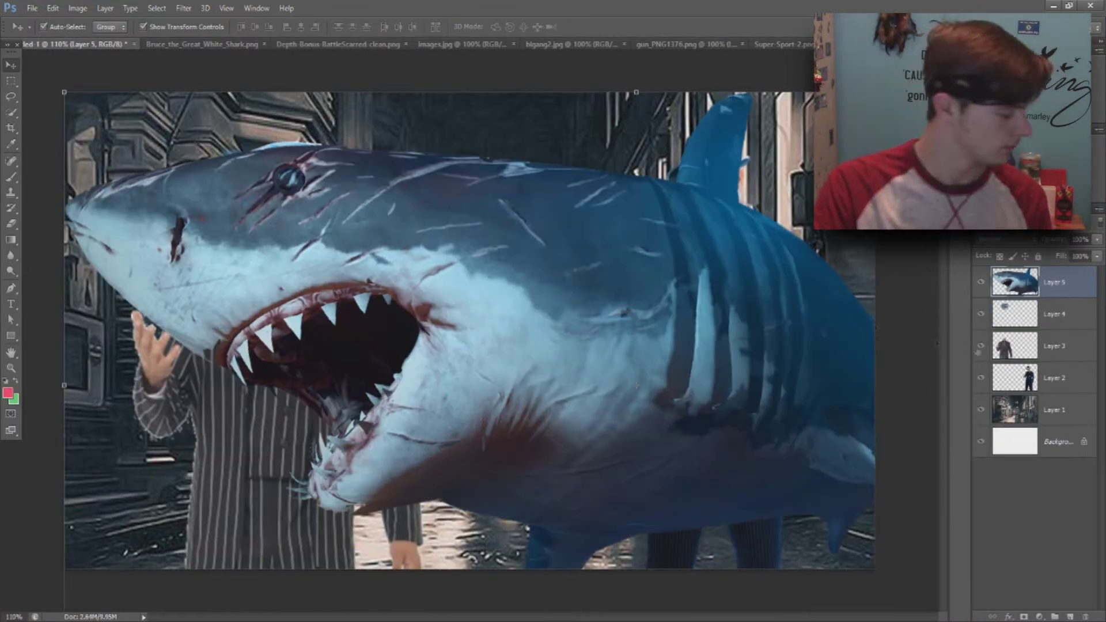
scroll(770, 288, down, 2)
key(ctrl+t)
drag(749, 461, 632, 375)
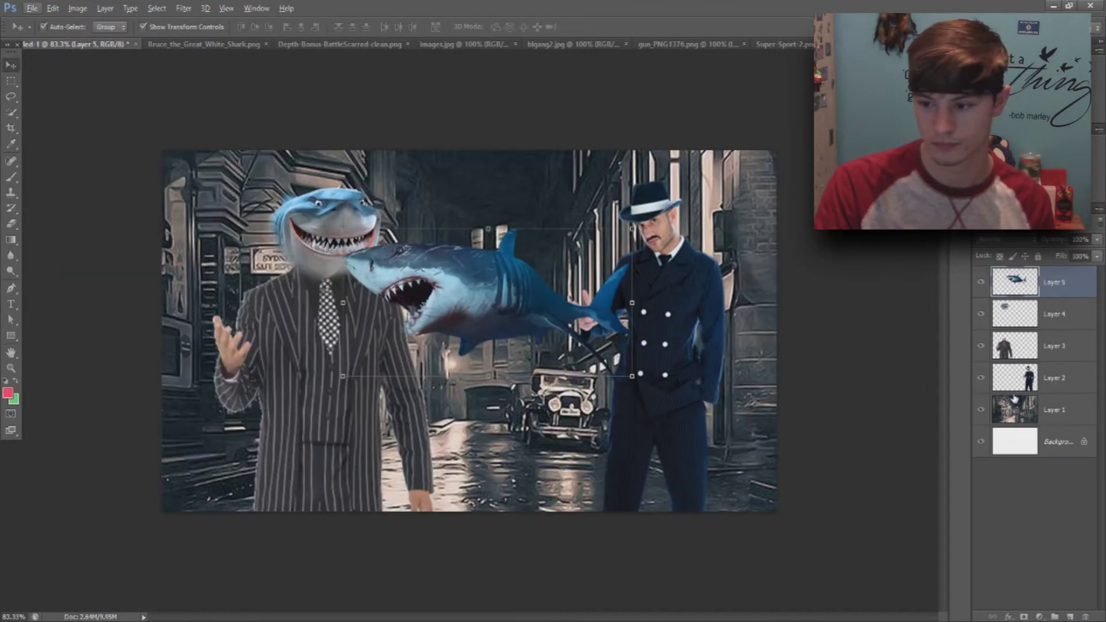
Enlarge the right gangster and place the scarred shark on his head.
click(1041, 373)
key(ctrl+t)
drag(573, 118, 528, 151)
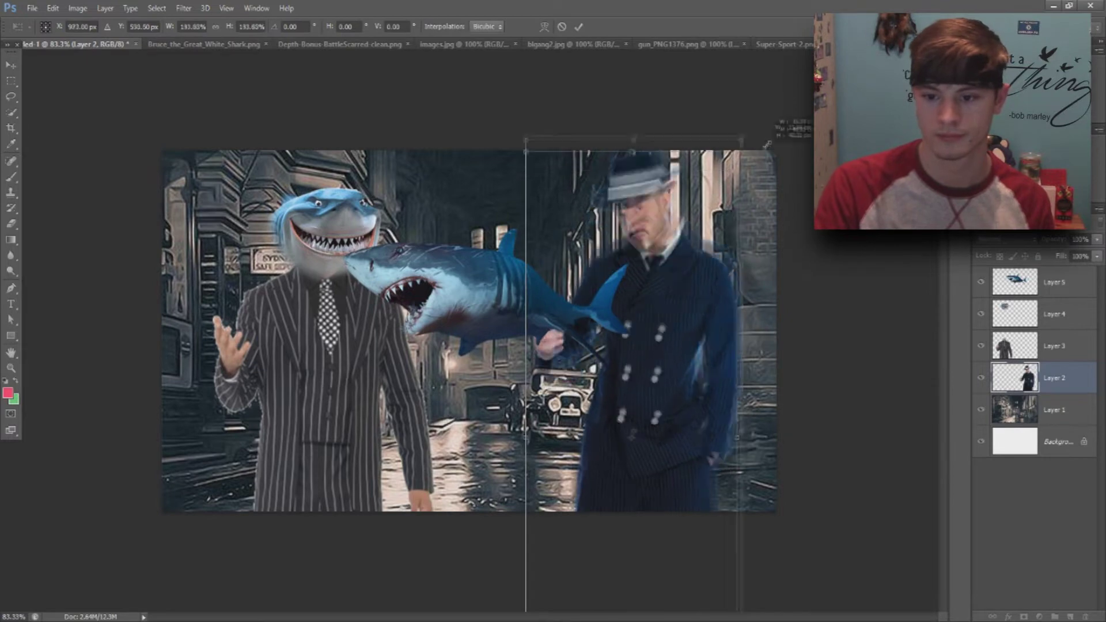
click(1012, 285)
drag(438, 288, 622, 207)
scroll(465, 333, up, 2)
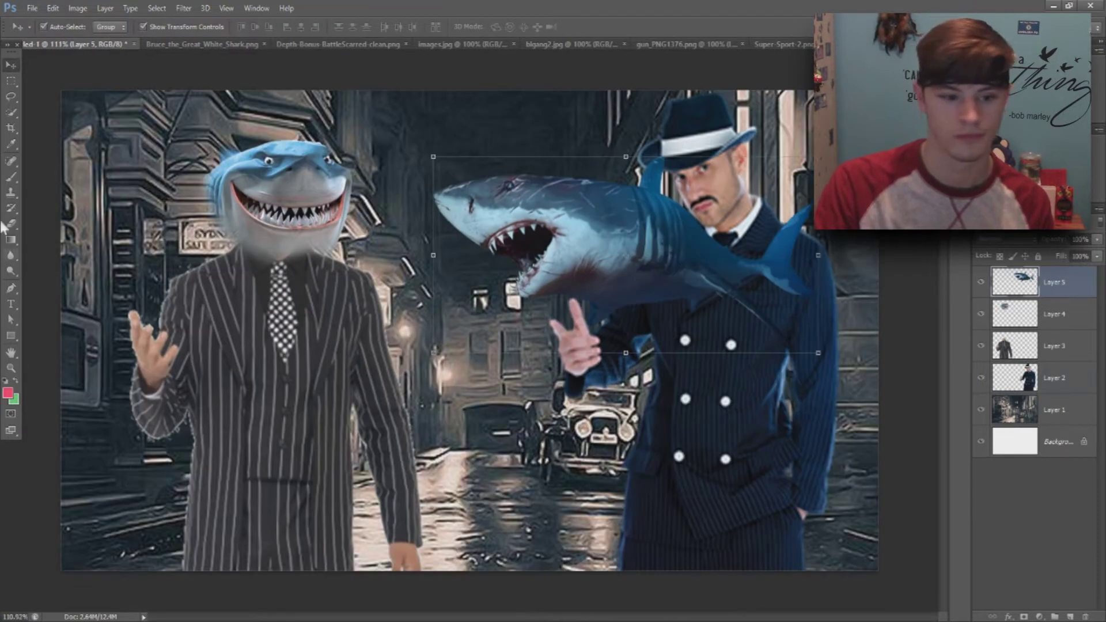
click(10, 65)
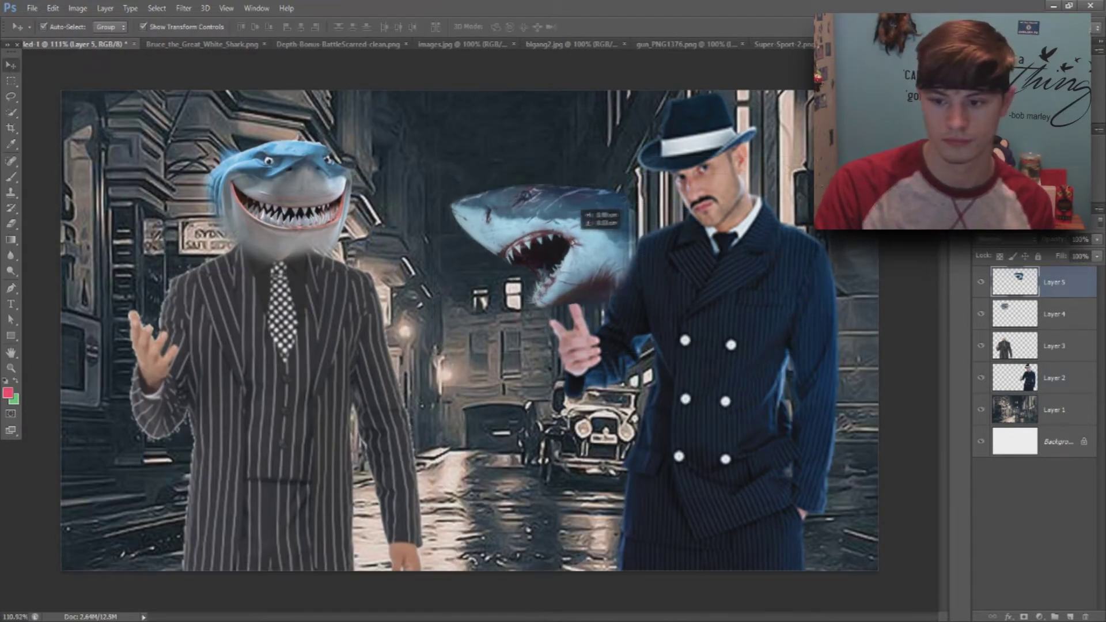
drag(518, 242, 668, 179)
scroll(634, 172, up, 1)
Erase the scarred shark's body with a size-73 eraser.
click(10, 223)
scroll(716, 284, up, 2)
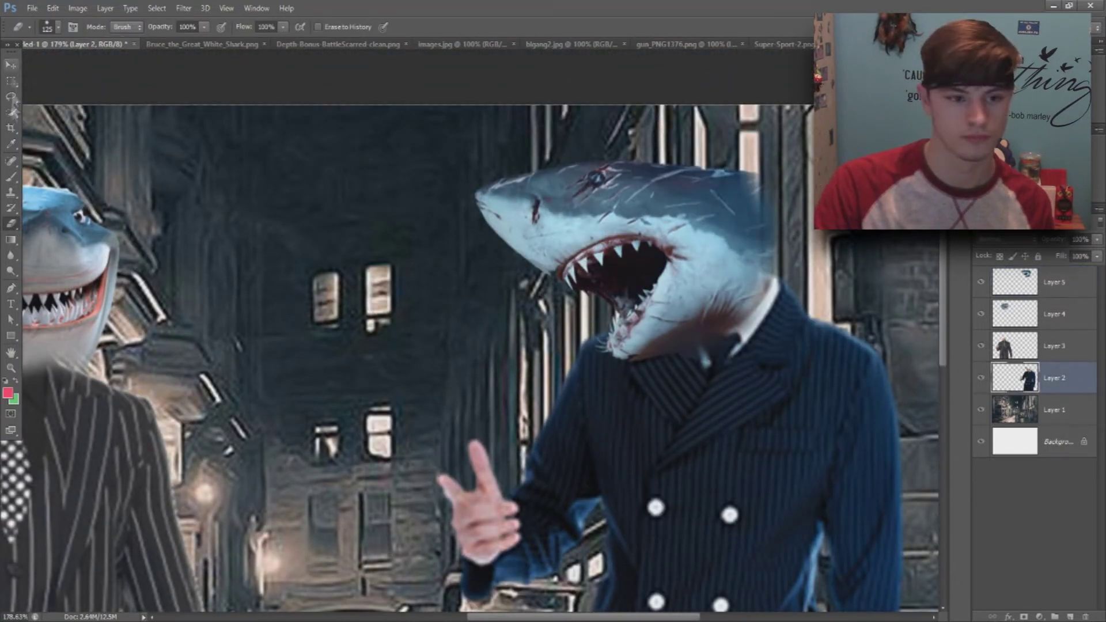
click(58, 27)
drag(87, 65, 61, 65)
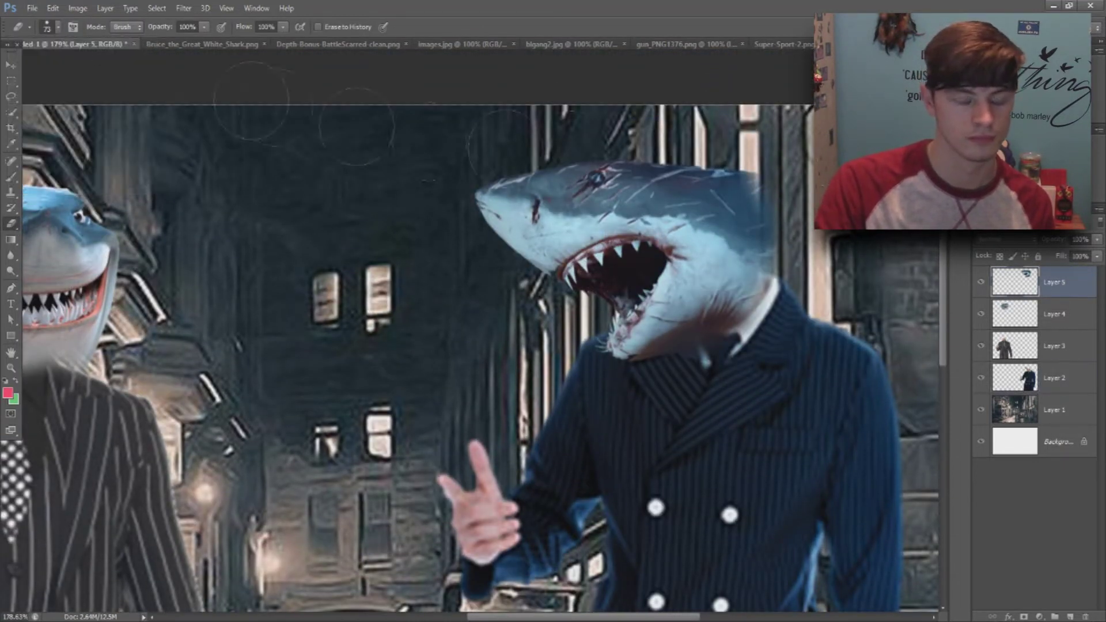
key(alt+bracketleft)
scroll(830, 129, down, 2)
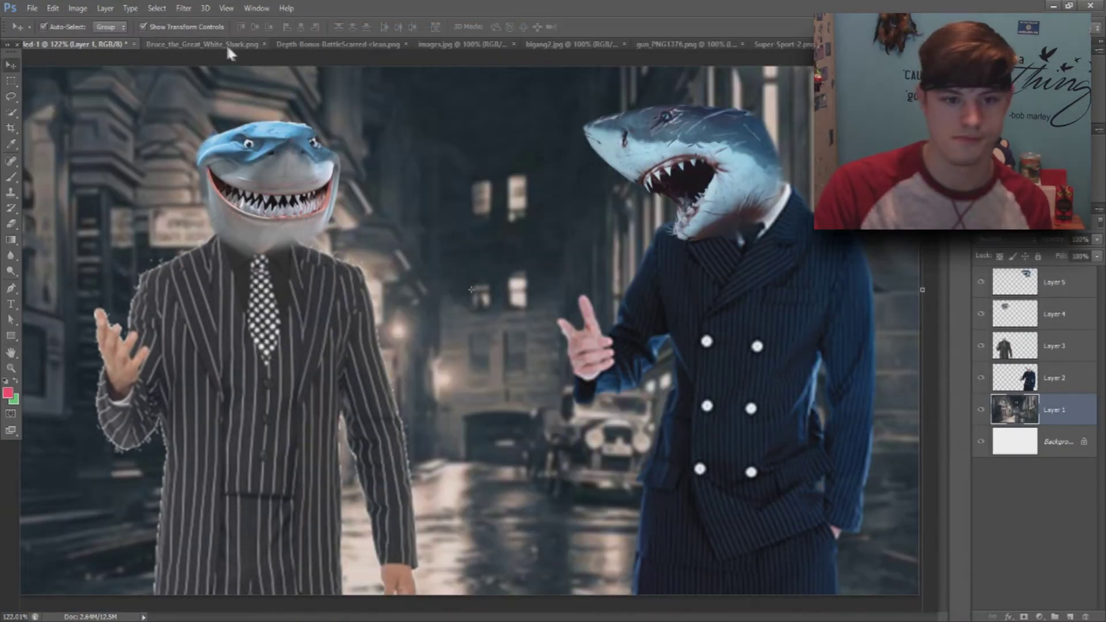
Blur the street background, fit the black fedora on the right shark, and paste the white-banded hat.
click(226, 43)
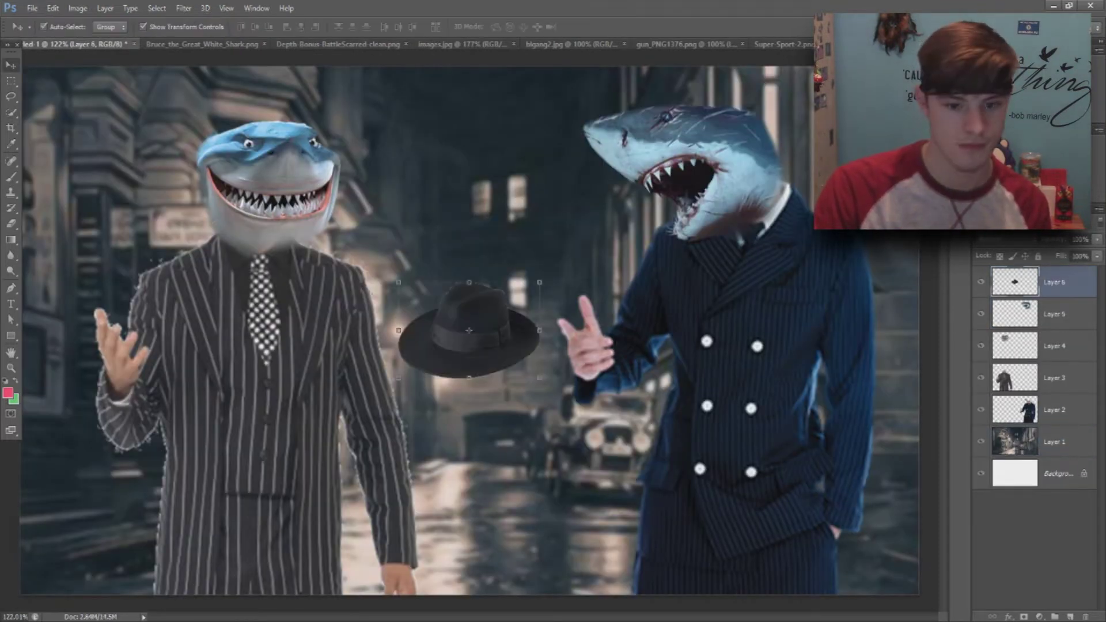
drag(533, 301, 764, 99)
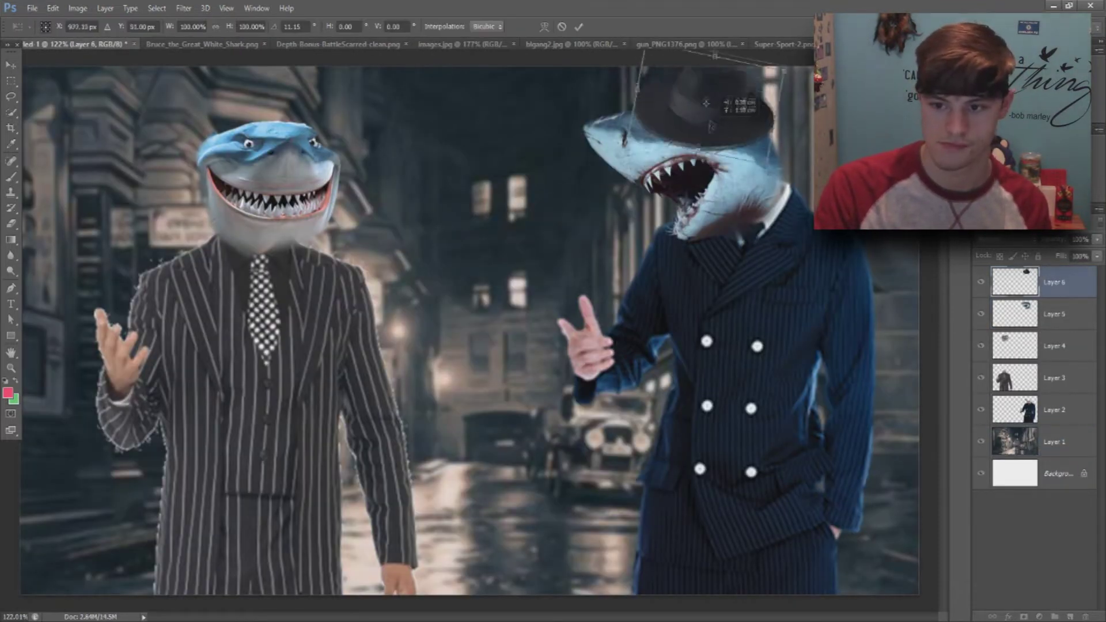
scroll(752, 115, down, 1)
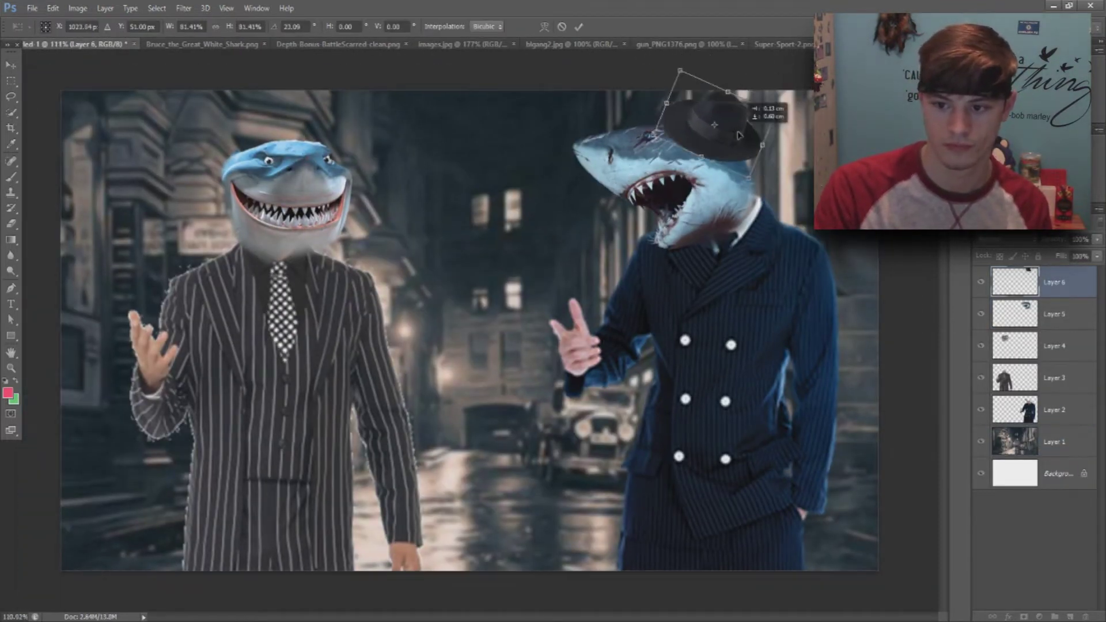
click(578, 27)
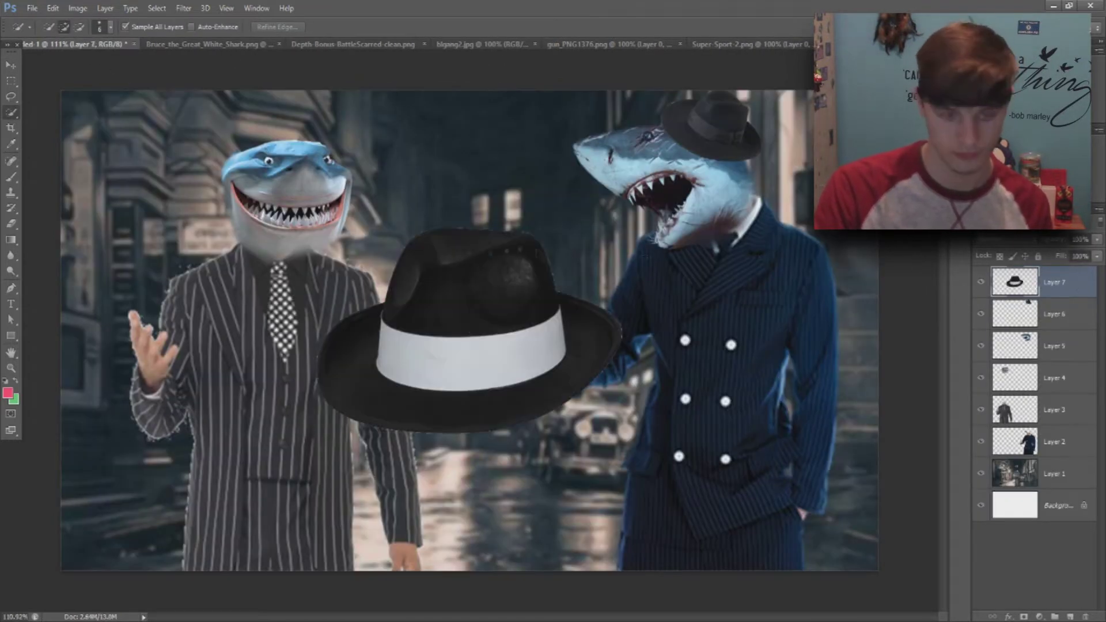
key(ctrl+v)
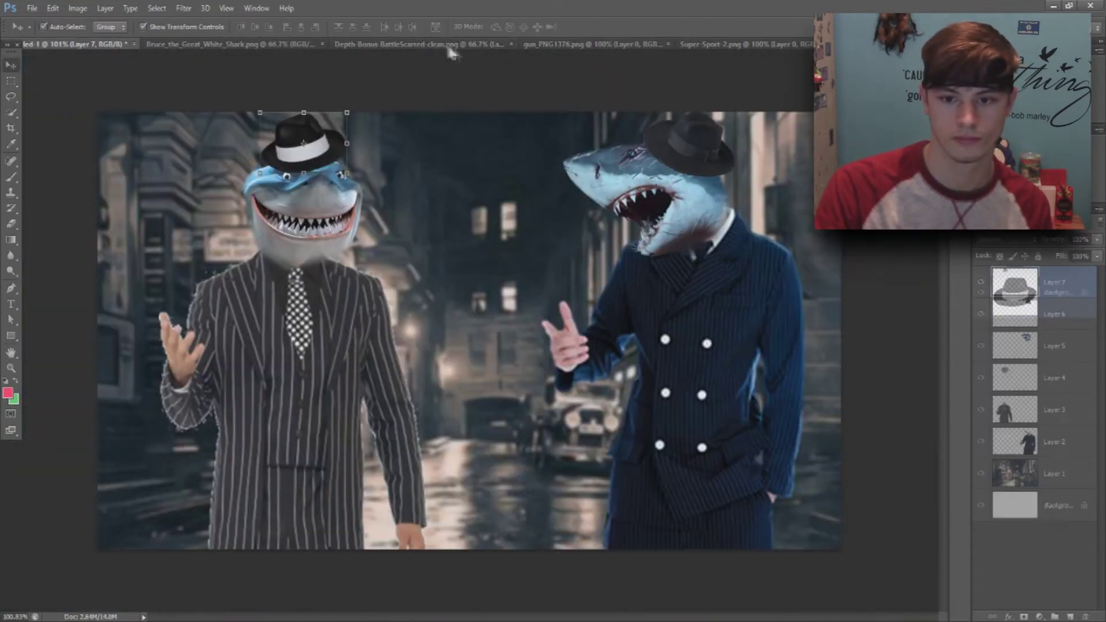
click(451, 45)
Flip the pasted revolver and prop it in the left shark's hand.
click(569, 44)
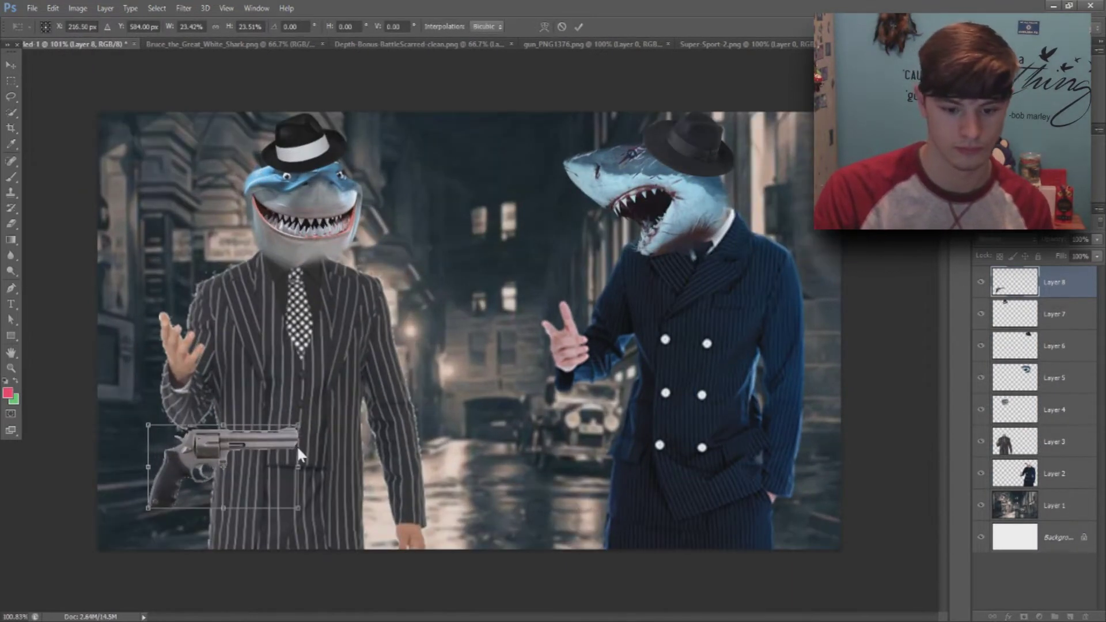
right_click(282, 450)
click(305, 413)
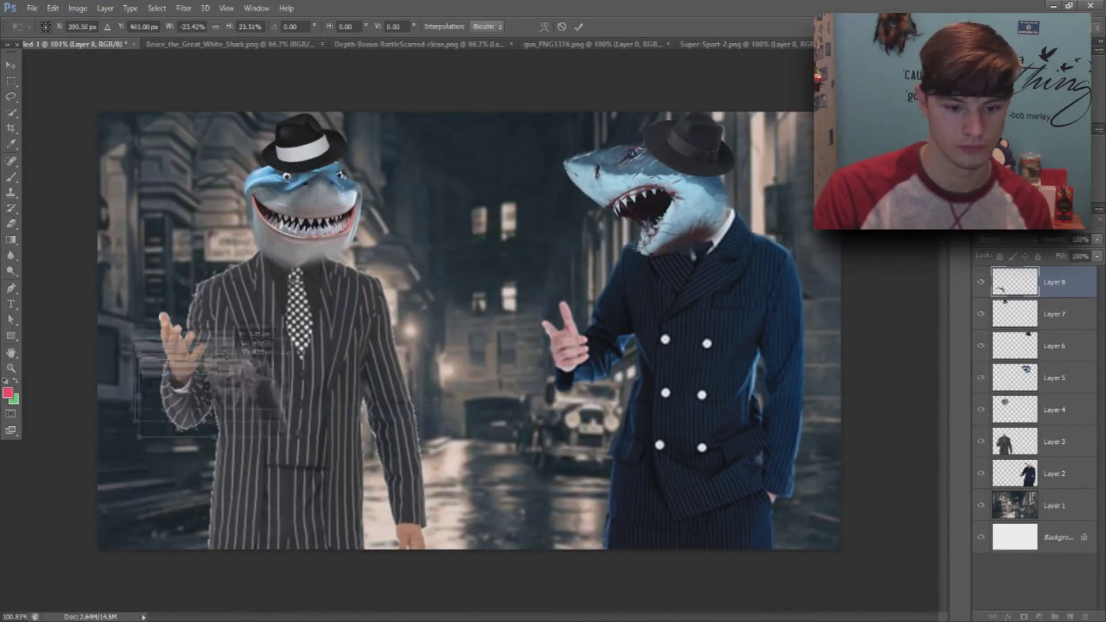
drag(253, 455, 196, 352)
right_click(277, 323)
click(334, 572)
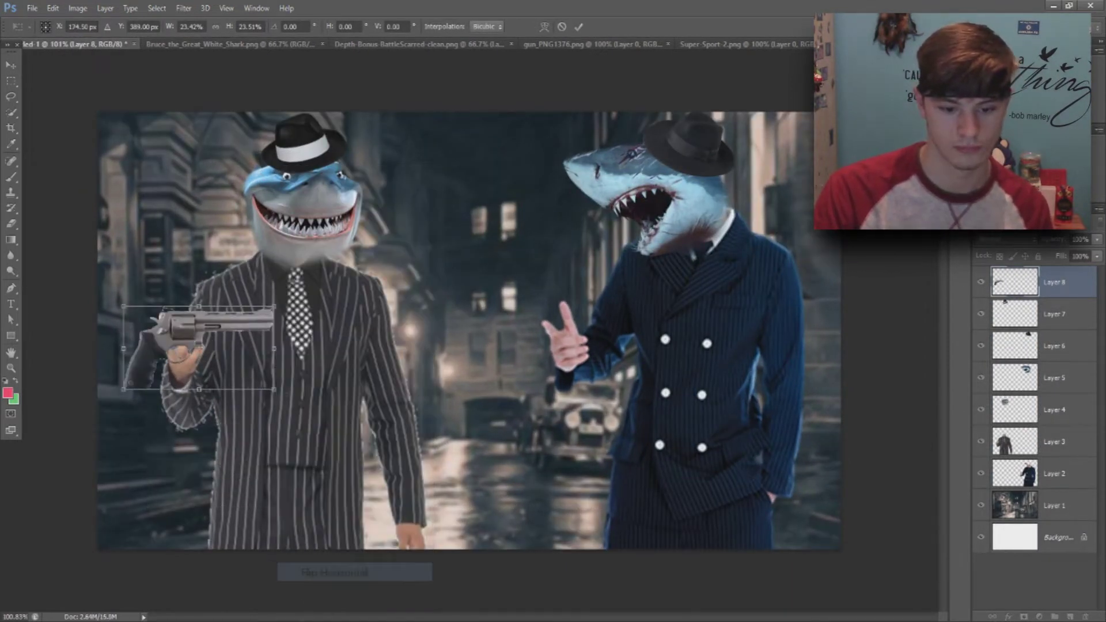
drag(196, 345, 197, 337)
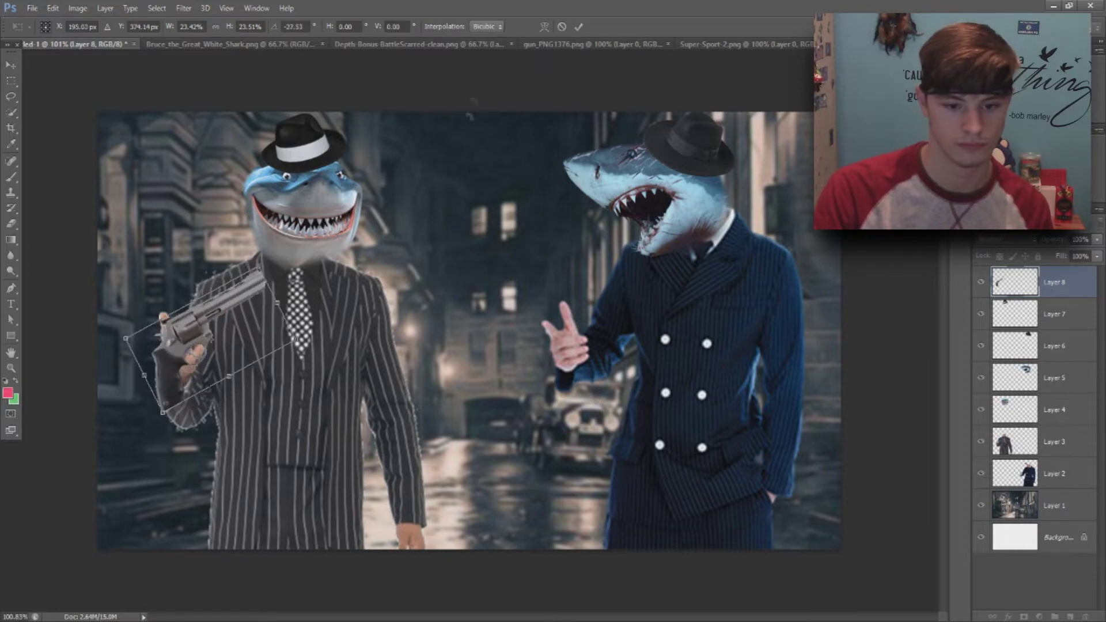
Commit the first gun and place a second revolver on the canvas.
key(Return)
click(617, 44)
drag(403, 230, 740, 208)
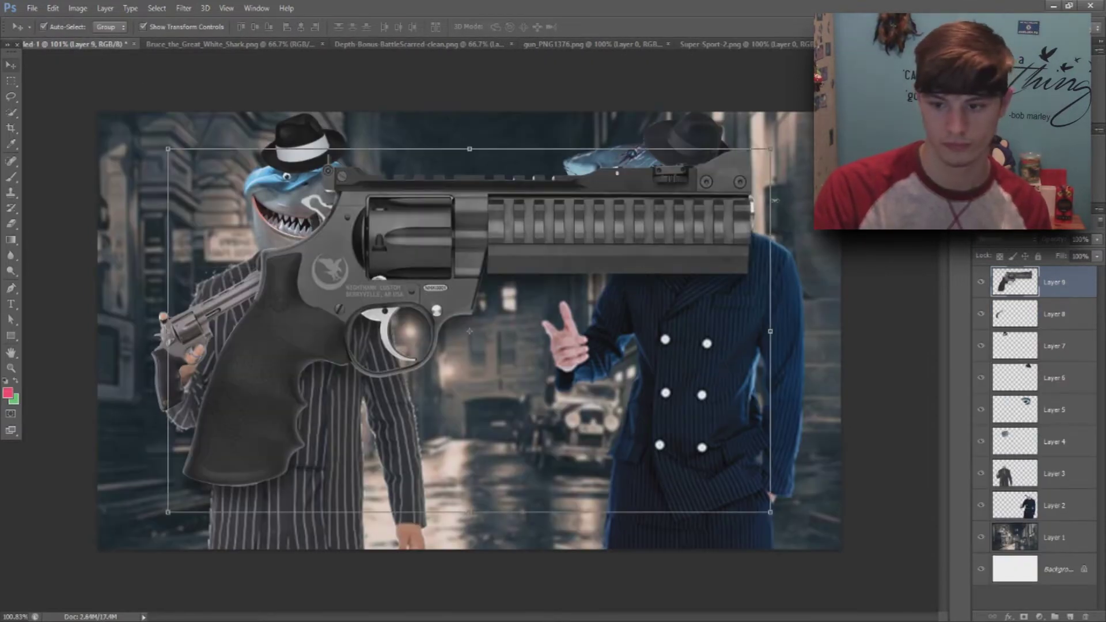
Flip the second revolver, shrink it to about a third, and move it into the right shark's hand.
key(ctrl+t)
right_click(469, 331)
click(527, 580)
drag(770, 511, 438, 369)
drag(323, 271, 542, 340)
scroll(692, 432, up, 3)
Skew the revolver barrel for perspective, fine-tune its position, and erase stray edges.
drag(690, 249, 665, 278)
drag(622, 331, 600, 328)
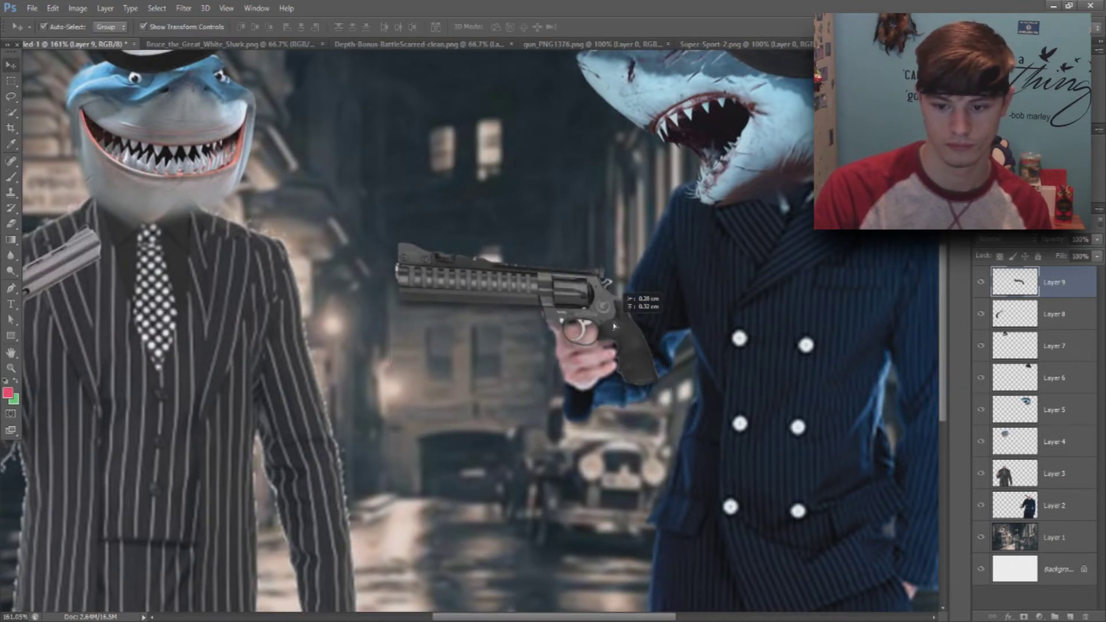
scroll(518, 247, up, 2)
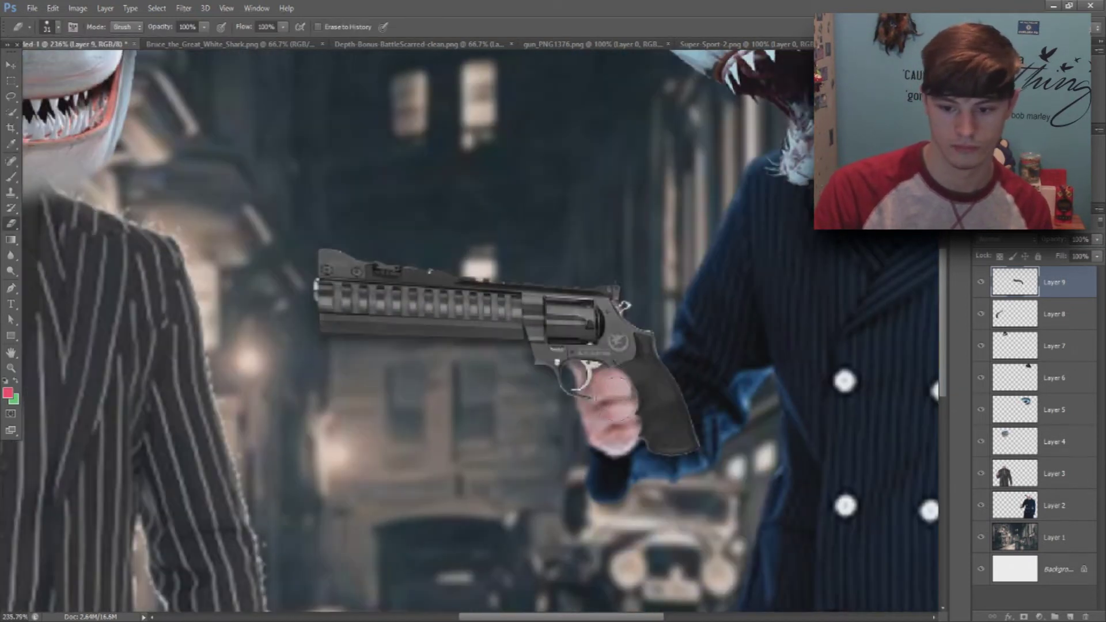
scroll(628, 394, down, 4)
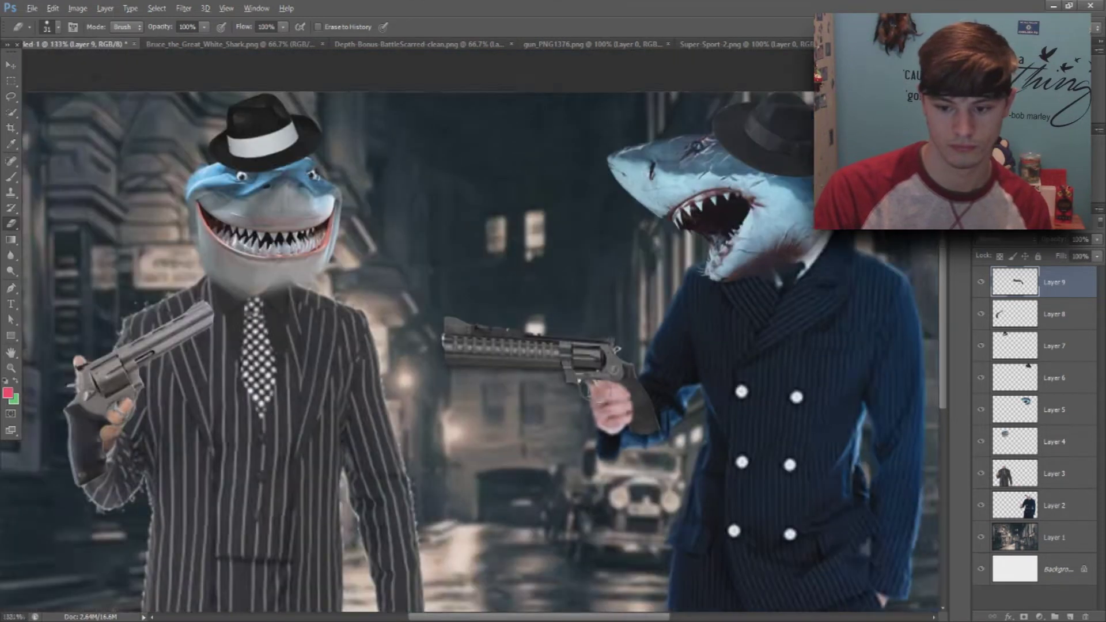
drag(656, 369, 648, 371)
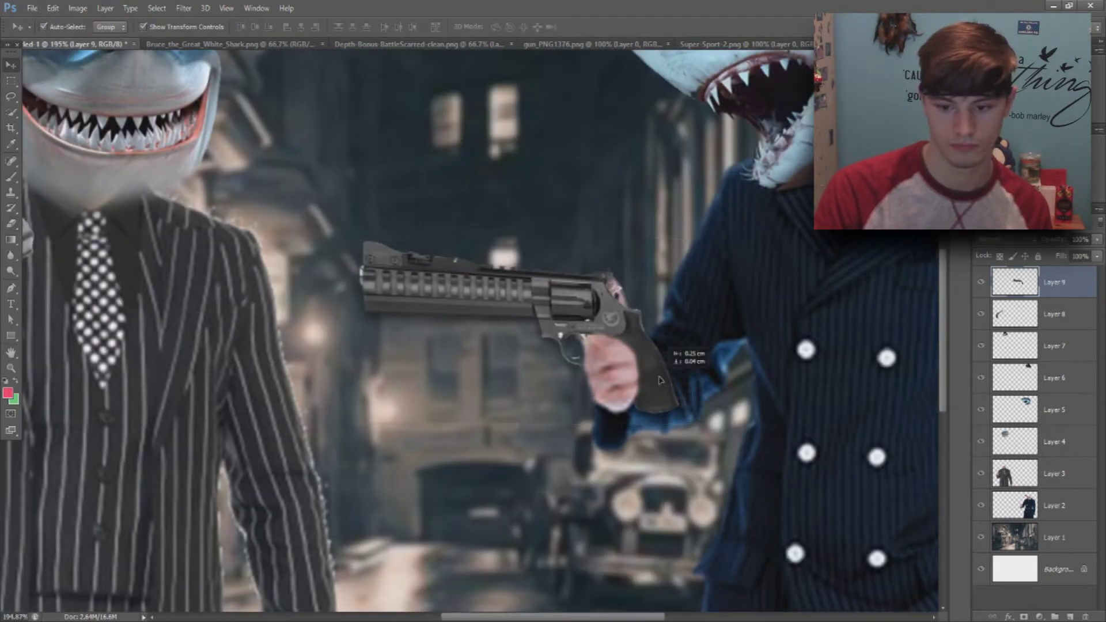
key(e)
scroll(645, 390, up, 2)
scroll(627, 349, down, 3)
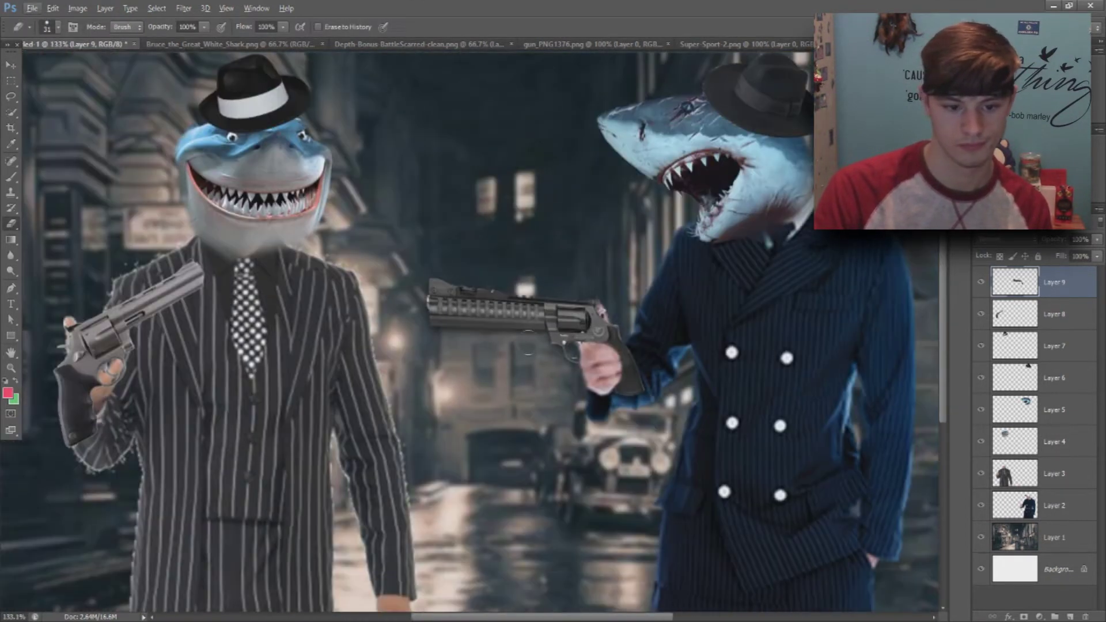
click(1004, 324)
scroll(167, 379, up, 2)
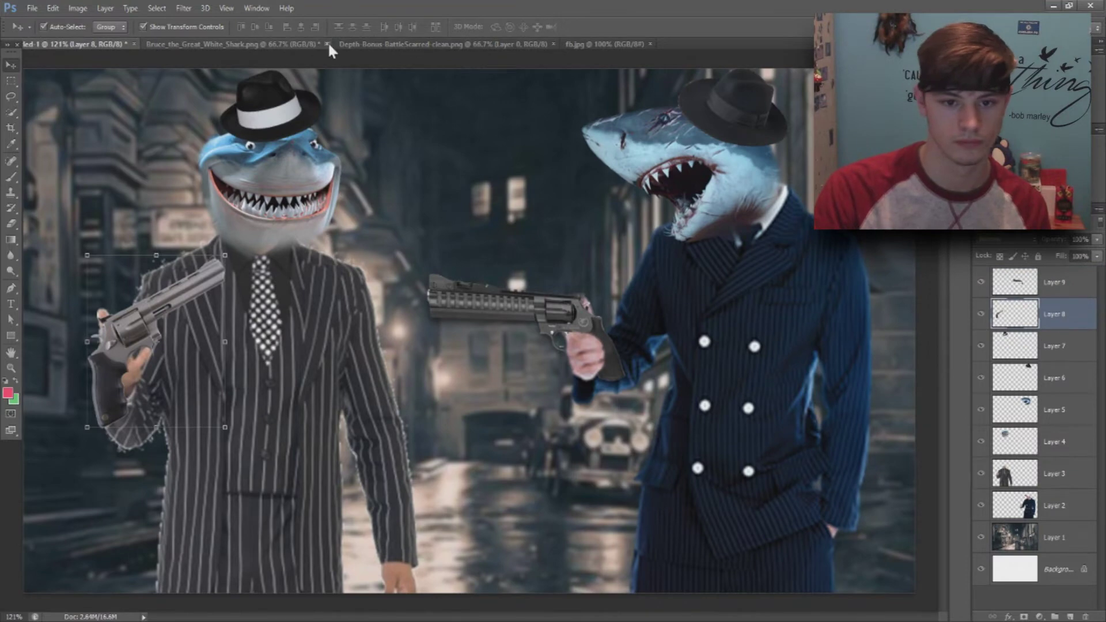
Close the leftover shark source and blend the ocean layer in Overlay at 77% opacity.
click(327, 44)
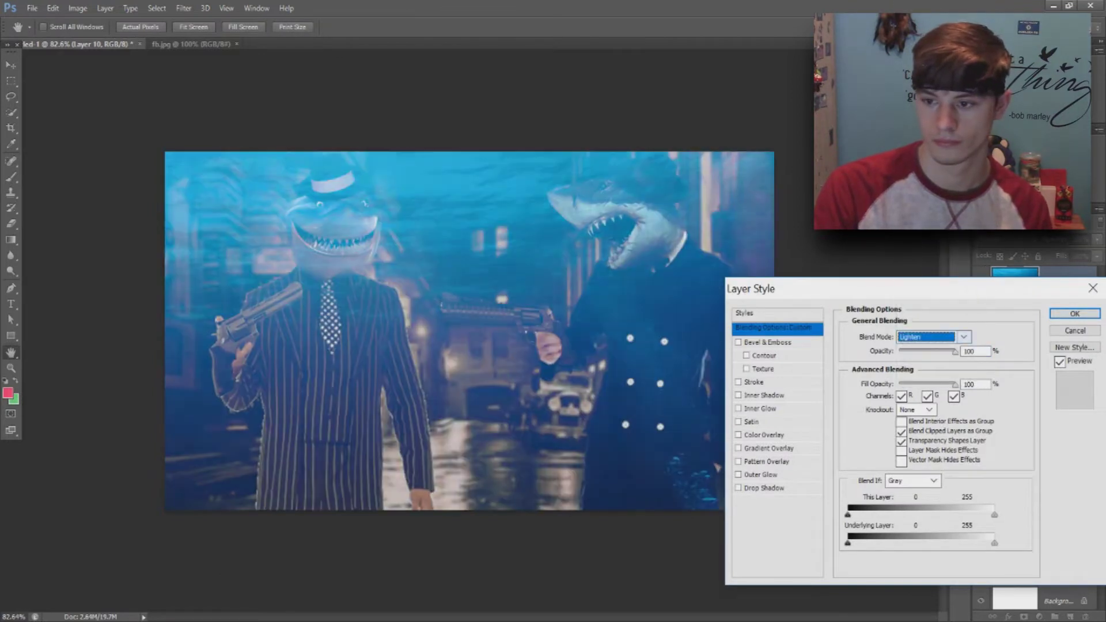
click(963, 337)
click(922, 254)
drag(956, 351, 942, 352)
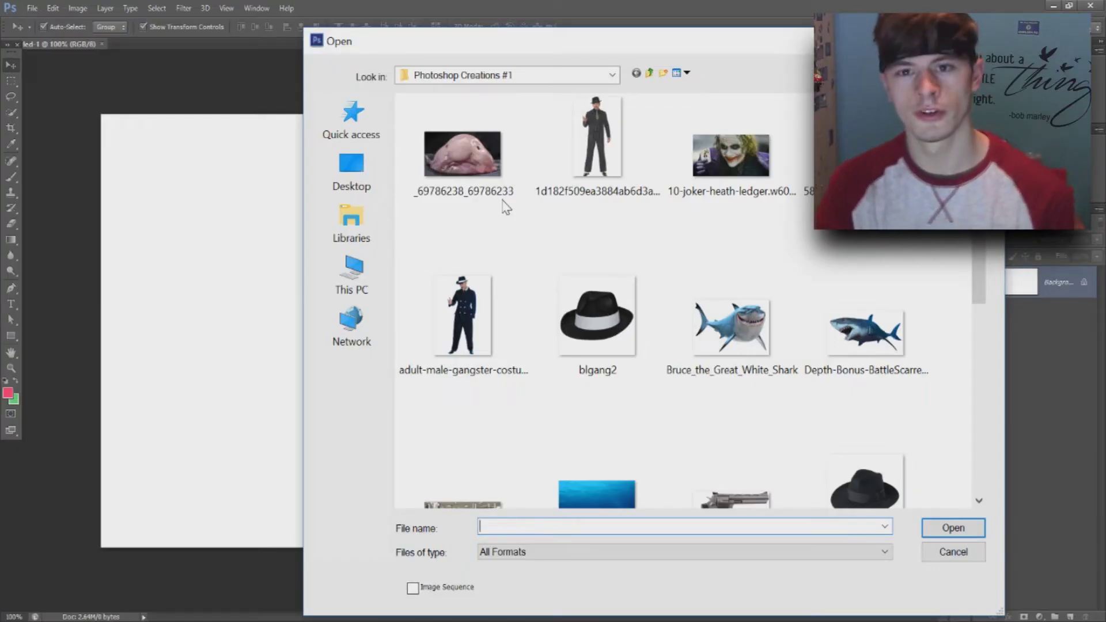
Open the blobfish photo and the underwater and Joker images, then select all of the underwater image.
click(473, 162)
double_click(473, 163)
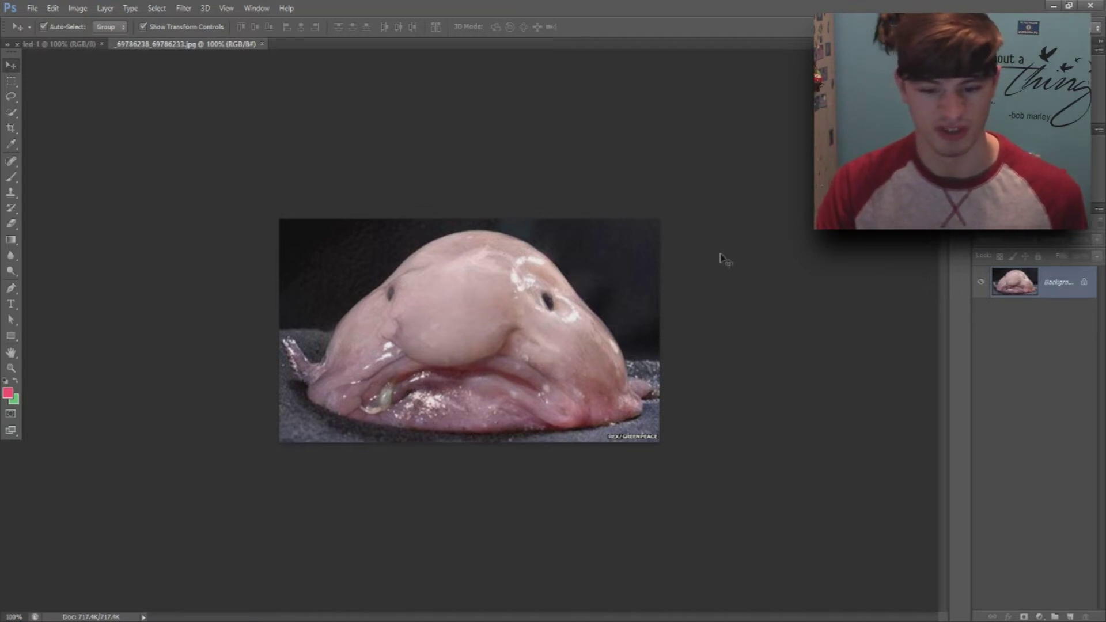
click(69, 45)
click(33, 8)
click(49, 42)
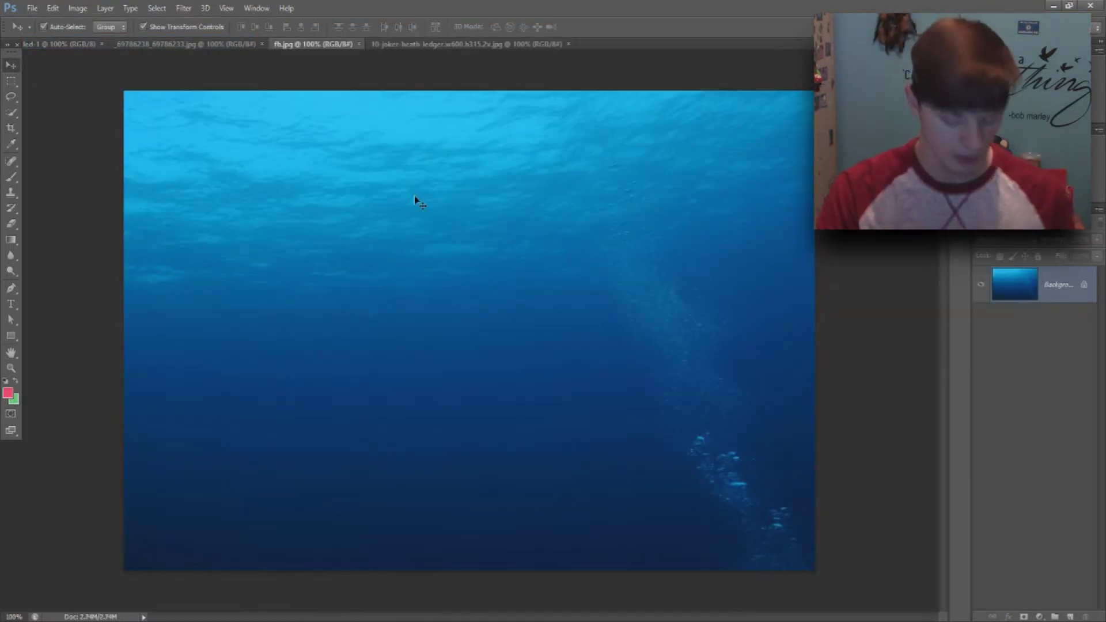
key(ctrl+a)
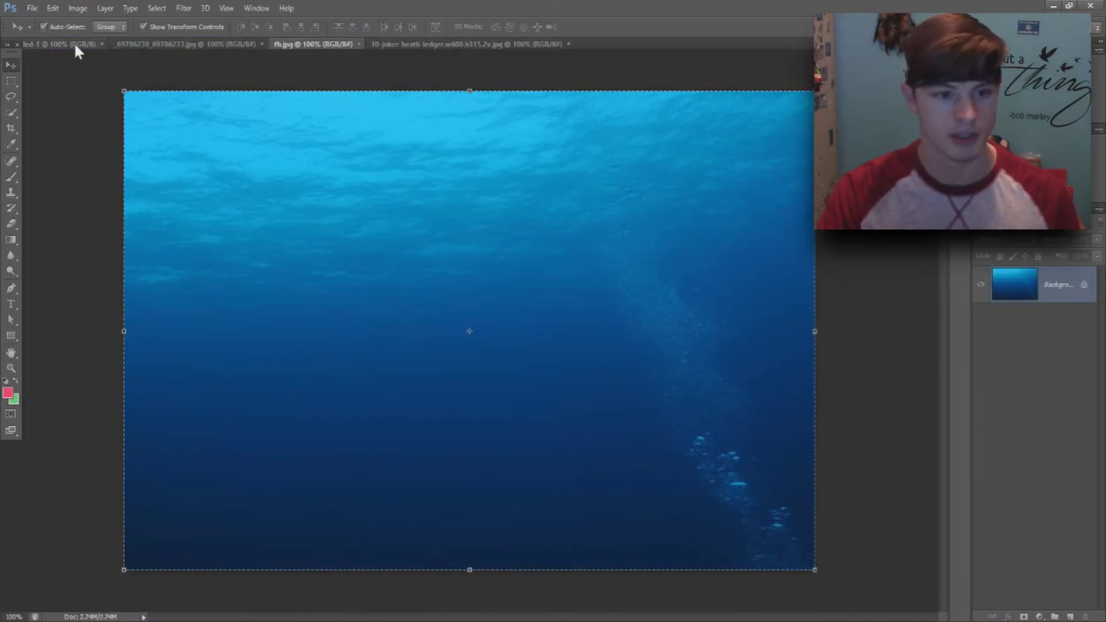
Paste the underwater image into the blank canvas and stretch it to fill the width.
click(74, 46)
key(ctrl+v)
drag(425, 289, 371, 284)
drag(711, 348, 803, 348)
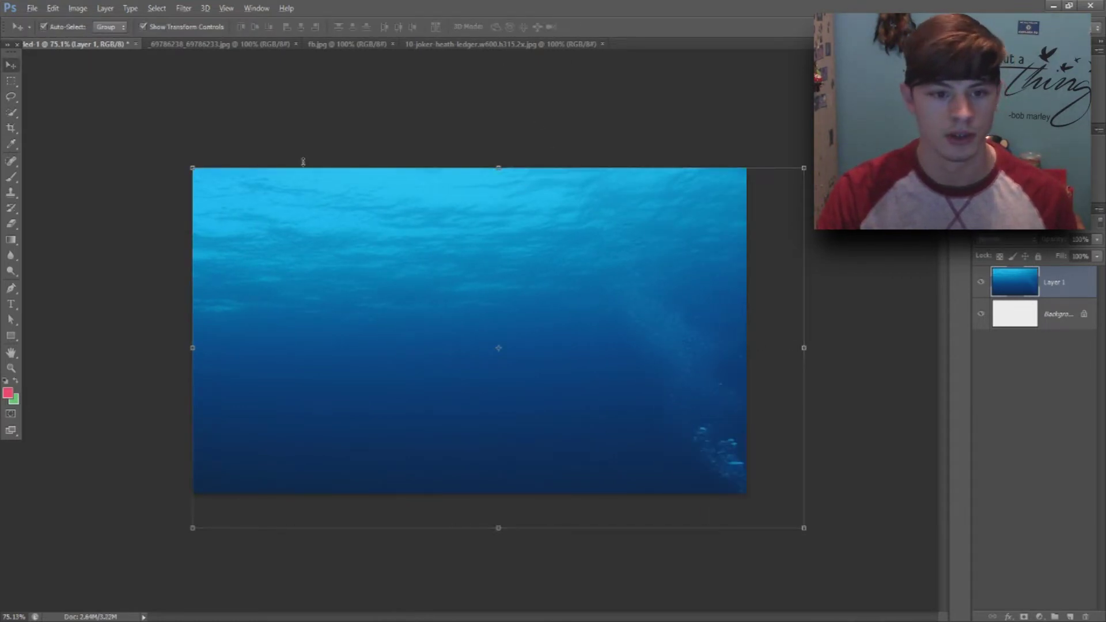
Quick-select the blobfish without the sand, paste it onto the underwater scene, and enlarge it to about 125%.
click(282, 44)
key(w)
drag(419, 337, 455, 285)
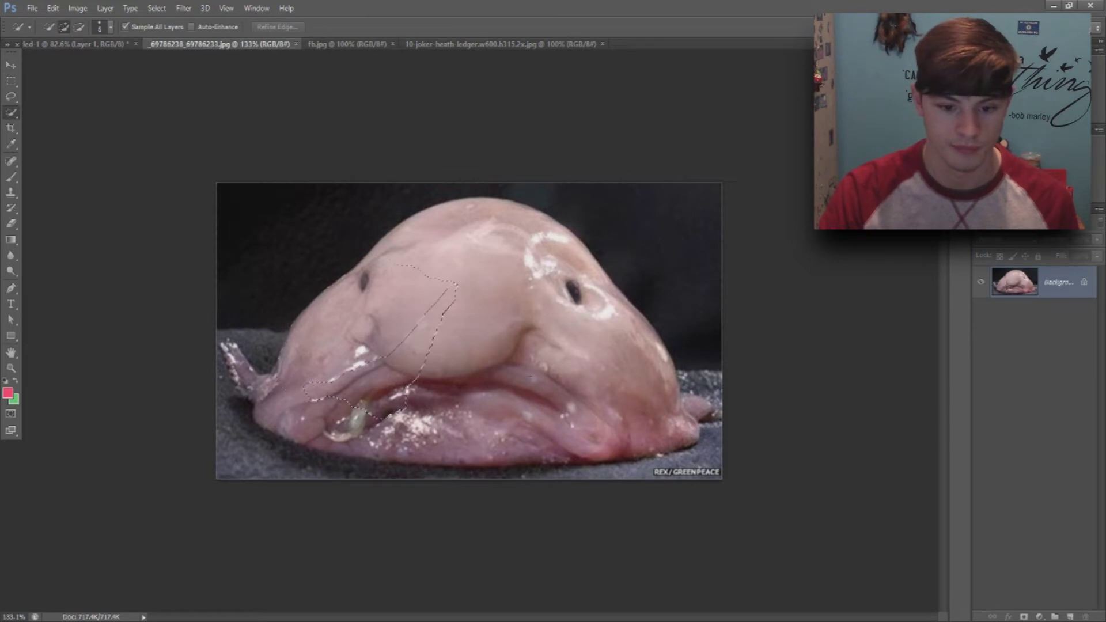
drag(709, 464, 293, 461)
drag(714, 470, 323, 458)
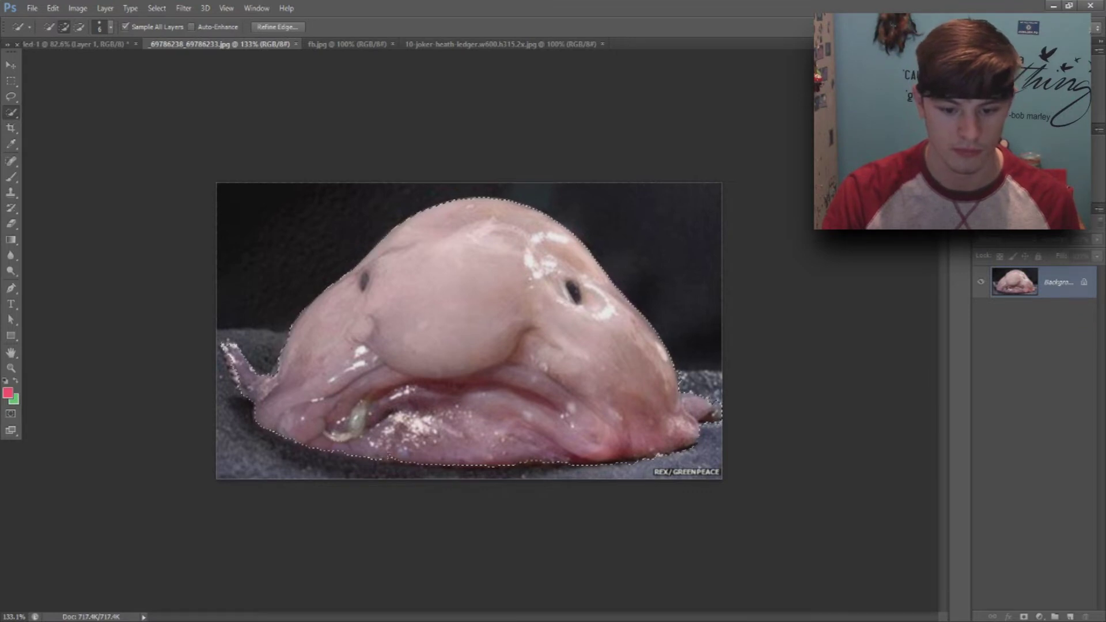
key(ctrl+c)
key(ctrl+shift+Tab)
key(ctrl+v)
key(ctrl+t)
mouse_move(625, 247)
mouse_down()
mouse_move(729, 185)
mouse_move(579, 257)
mouse_up()
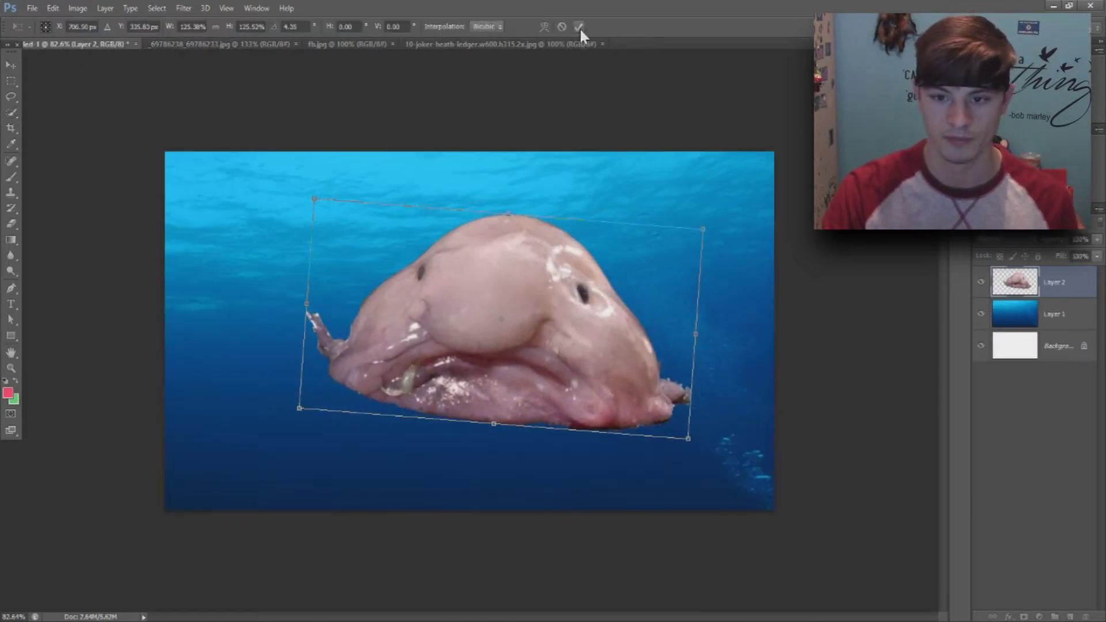
Commit the blobfish's size and tilt, then spot-heal the dark object on its lip.
click(578, 26)
scroll(504, 264, up, 1)
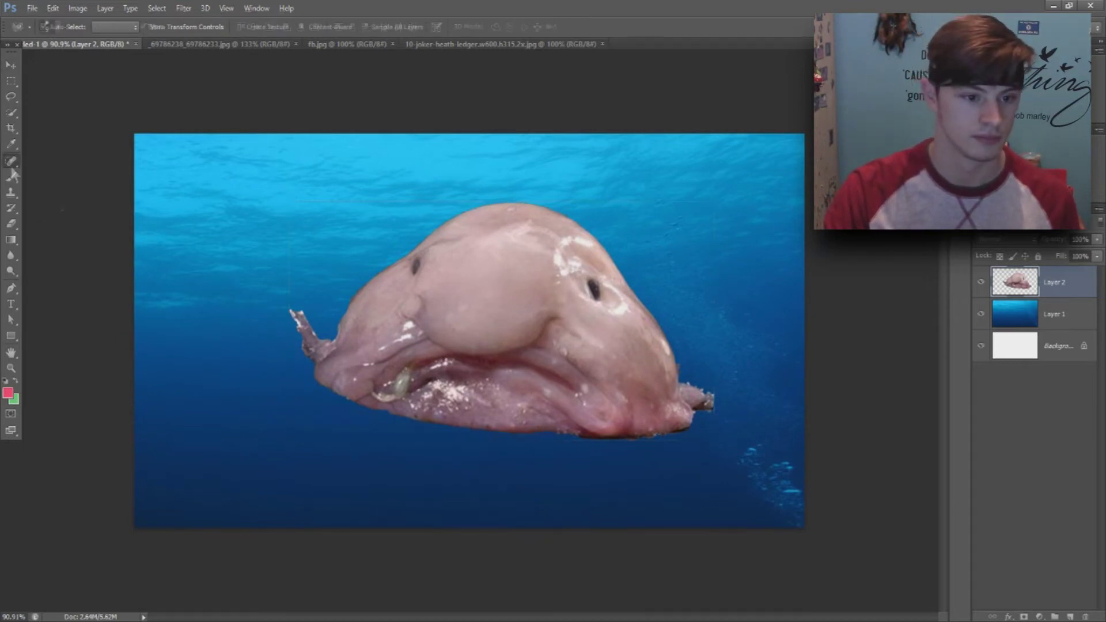
click(11, 162)
scroll(473, 324, up, 3)
click(49, 26)
drag(403, 381, 345, 417)
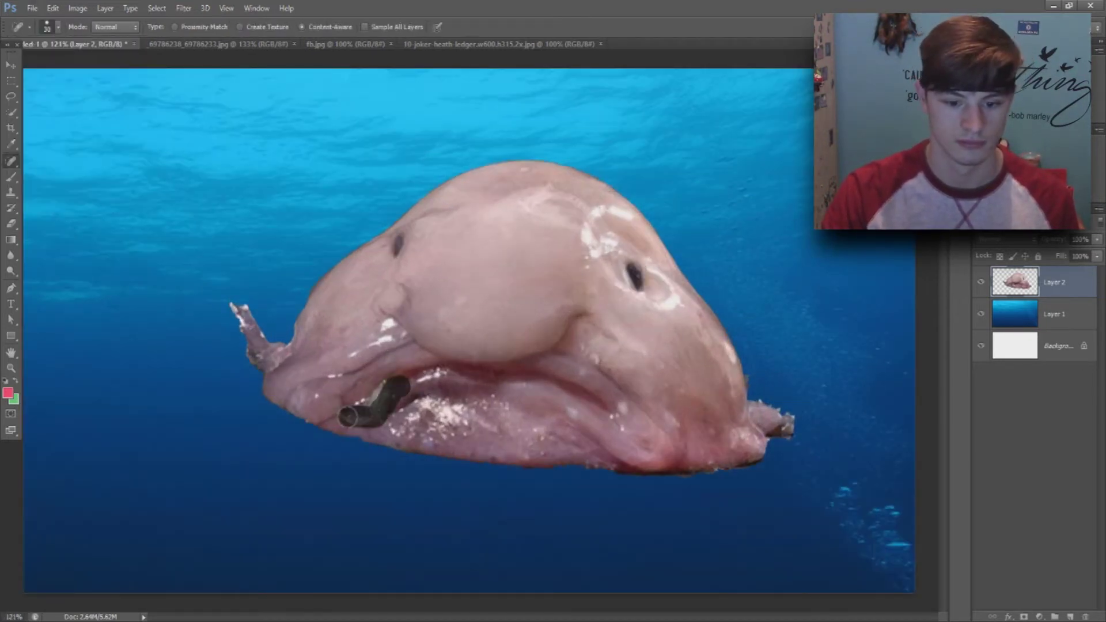
Quick-select the blobfish's lower lip and copy it onto its own layer.
key(v)
key(ctrl+alt+0)
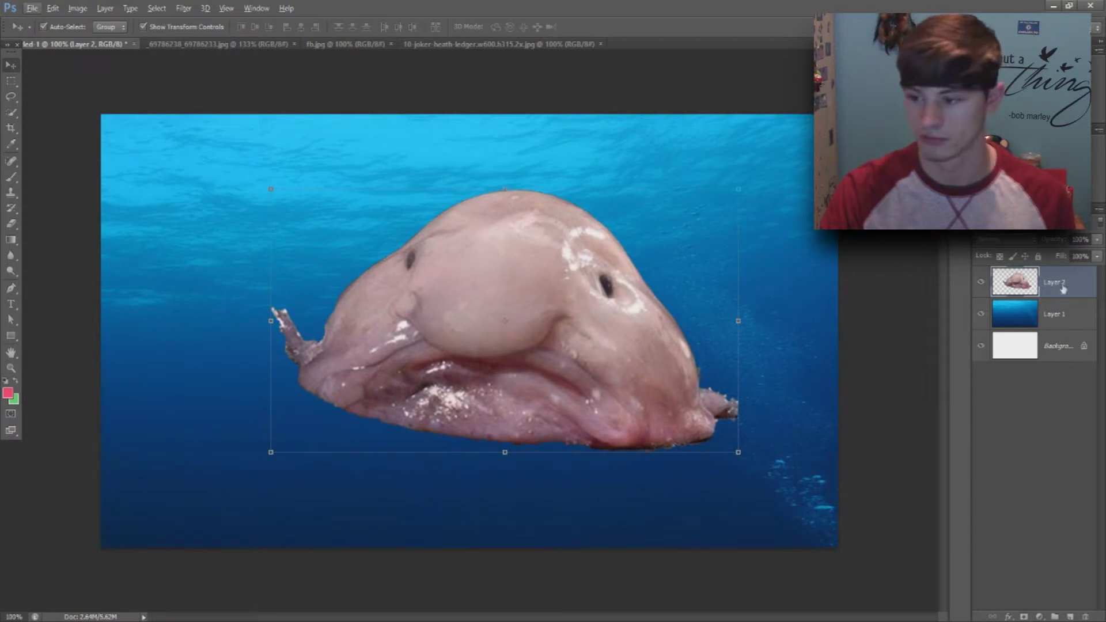
click(10, 113)
scroll(471, 334, up, 1)
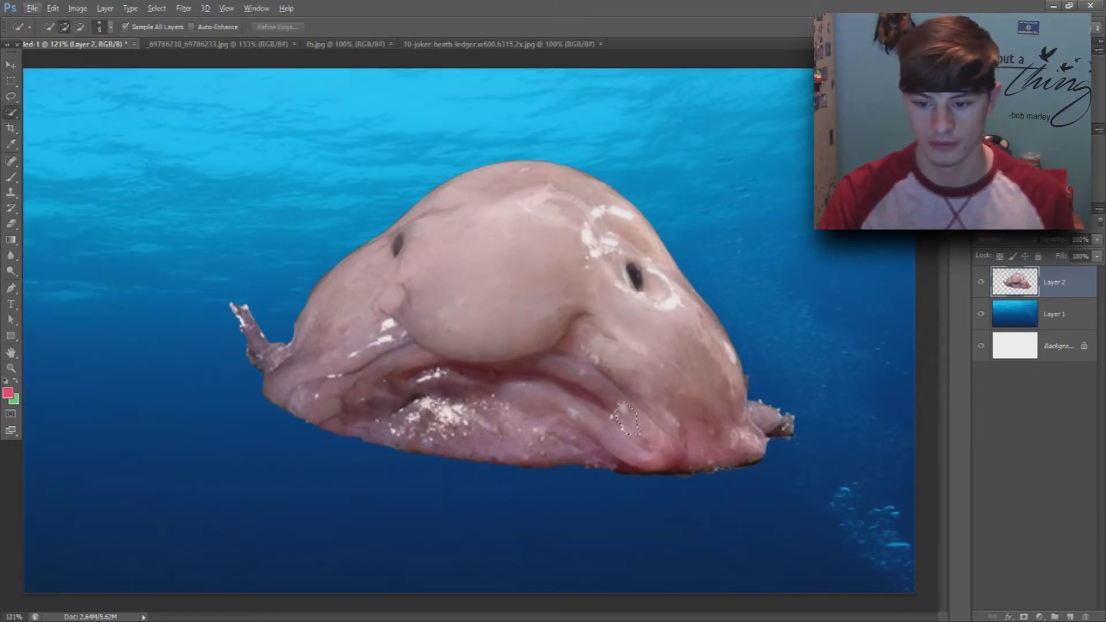
drag(337, 390, 303, 395)
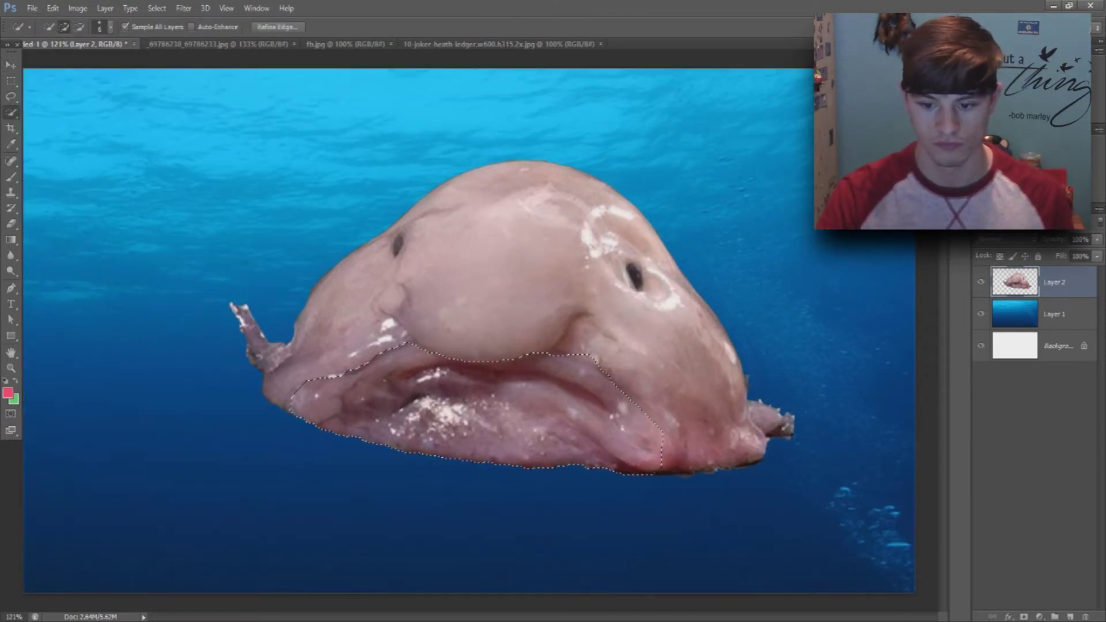
key(ctrl+j)
Rotate the lip copy 180° so it sits upside down.
key(v)
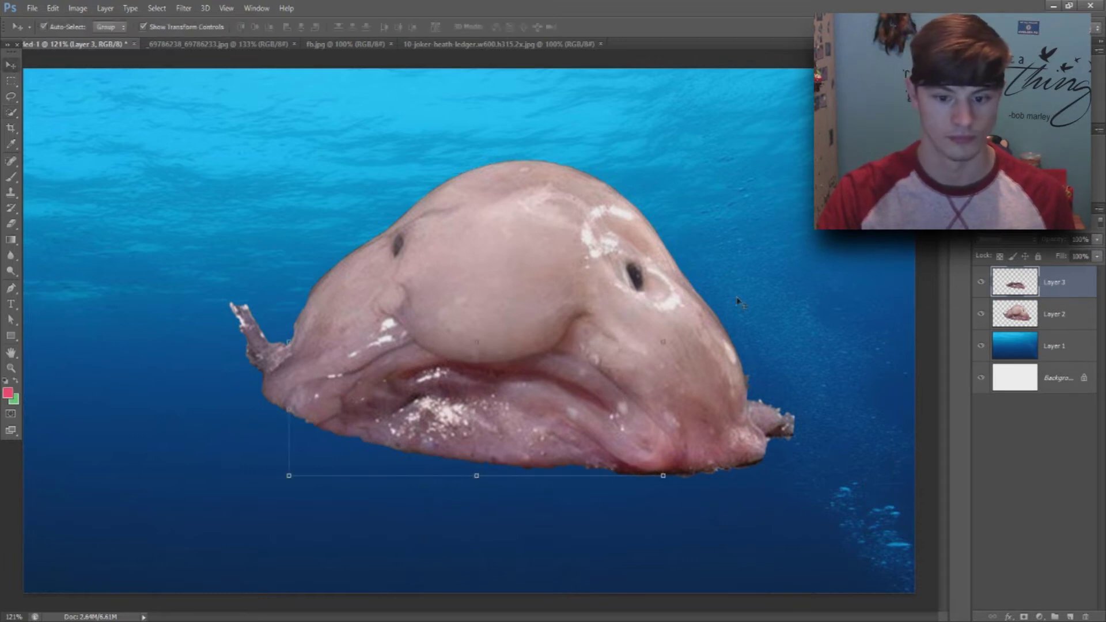
drag(673, 335, 299, 471)
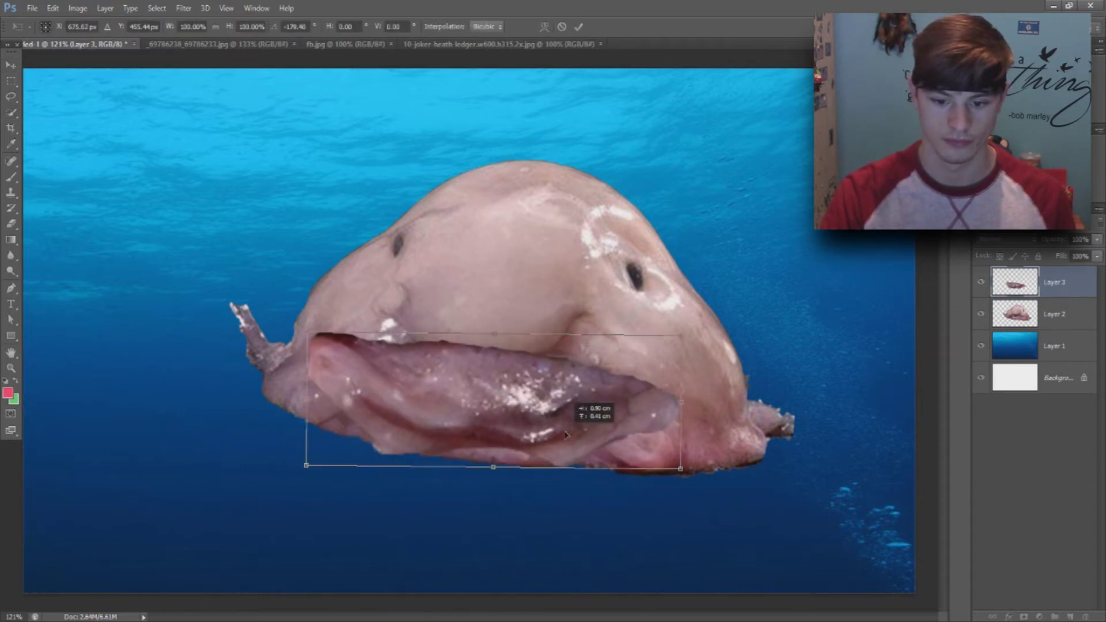
click(578, 26)
Erase the flipped lip's upper and lower edges with a 24%-hardness eraser, then readjust its rotation.
key(e)
click(58, 27)
click(44, 93)
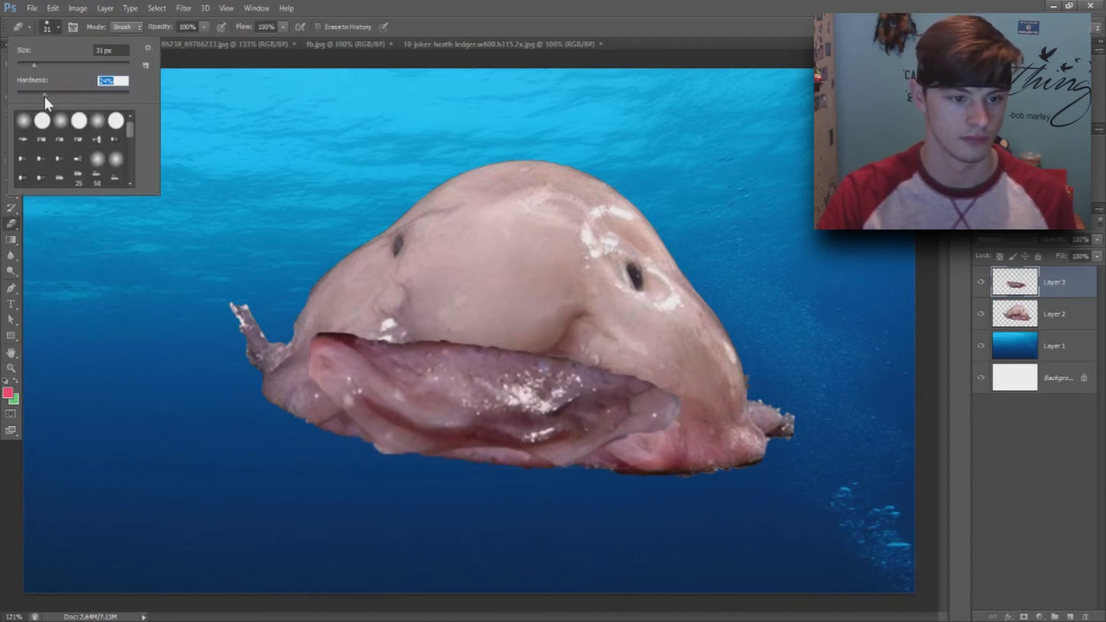
key(Return)
drag(393, 321, 527, 333)
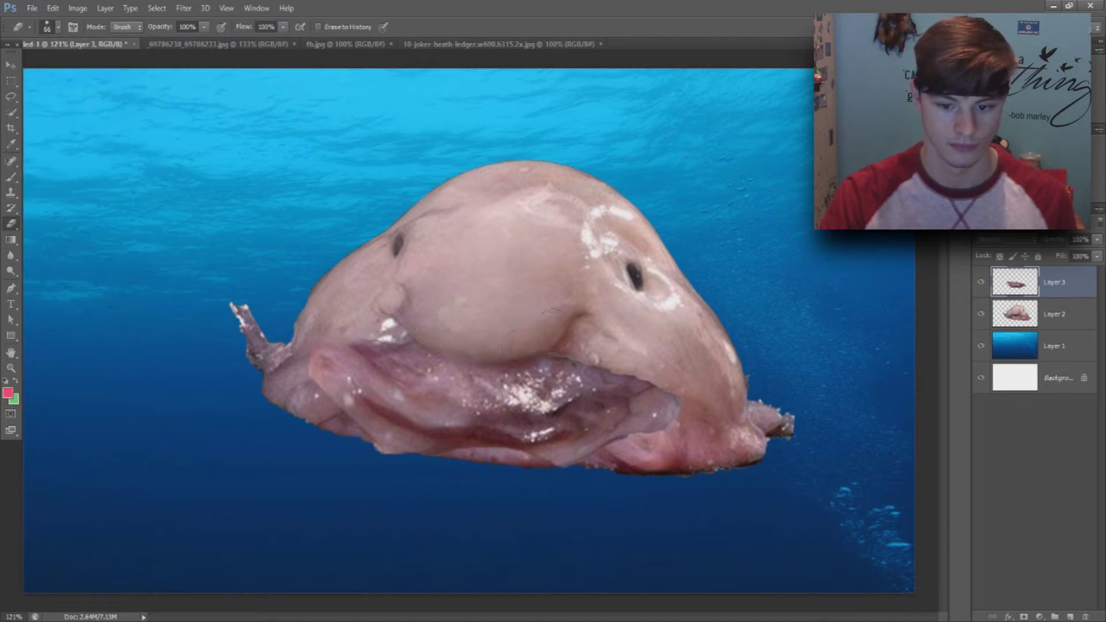
drag(574, 476, 343, 454)
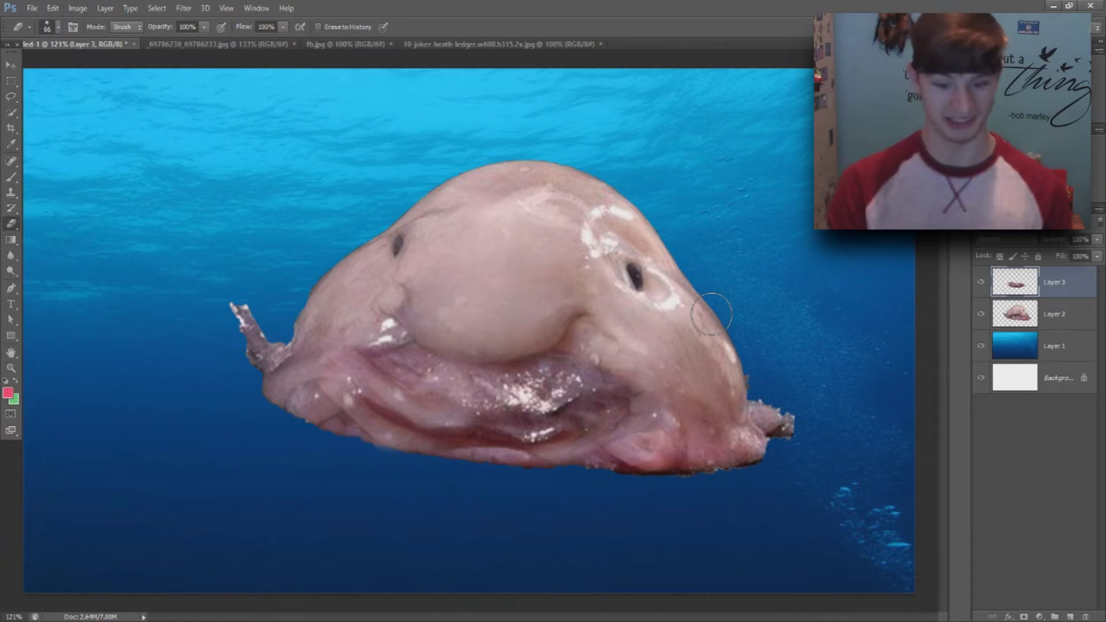
key(ctrl+t)
mouse_move(712, 314)
mouse_down()
mouse_move(391, 439)
mouse_move(577, 429)
mouse_up()
key(Return)
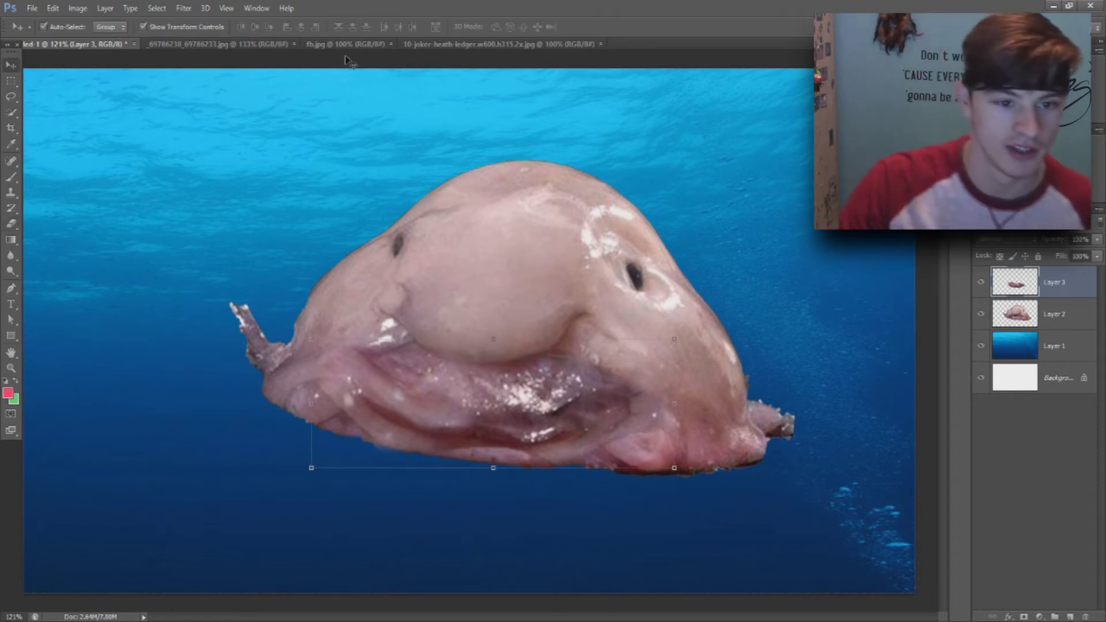
Bring the Joker's mouth over the blobfish's mouth, moved down, enlarged and tilted to fit.
click(480, 45)
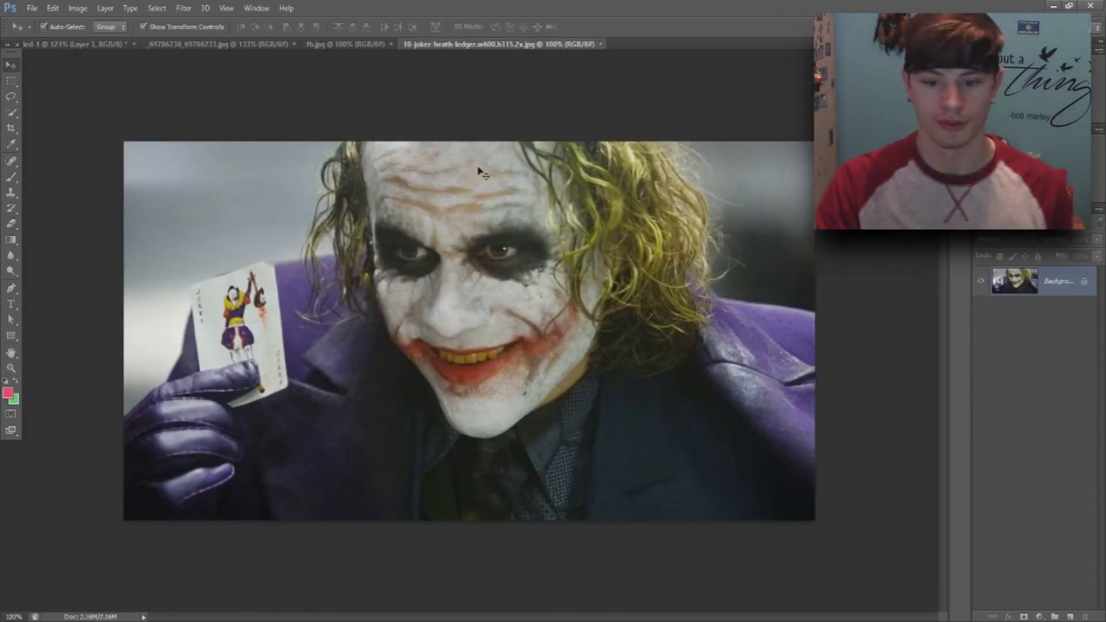
click(11, 112)
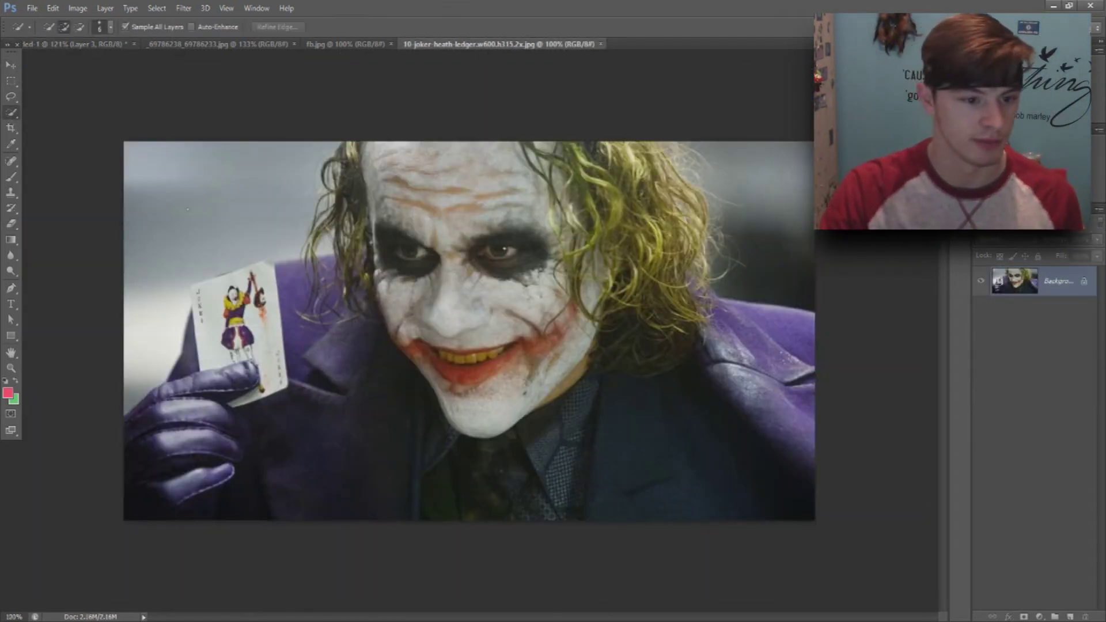
scroll(446, 380, up, 3)
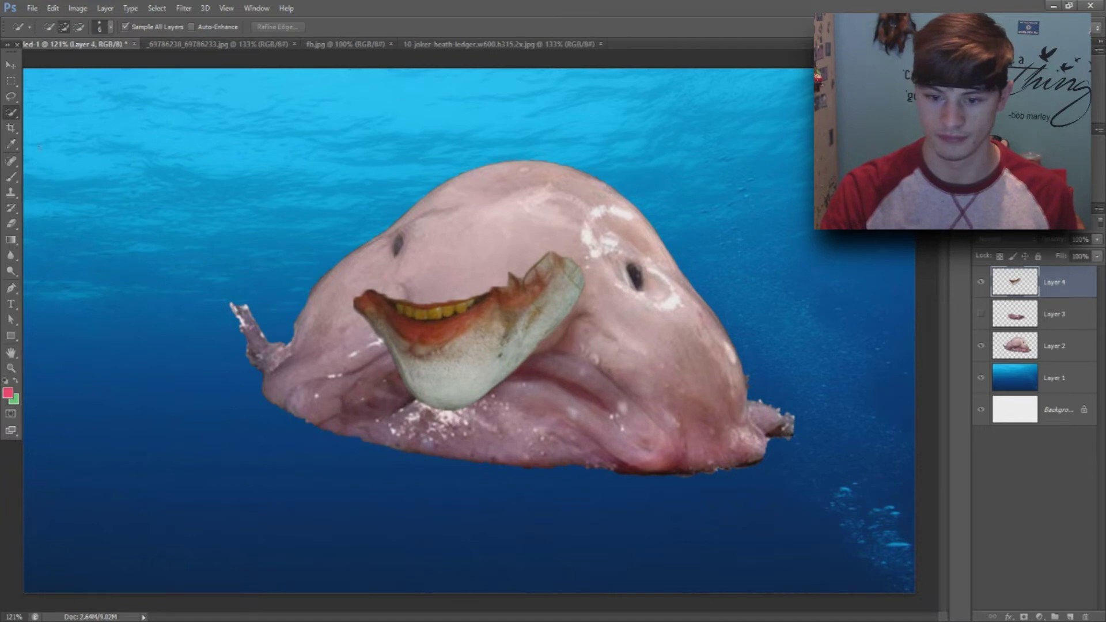
key(ctrl+t)
drag(461, 346, 458, 430)
mouse_move(578, 336)
mouse_down()
mouse_move(665, 287)
mouse_move(713, 337)
mouse_up()
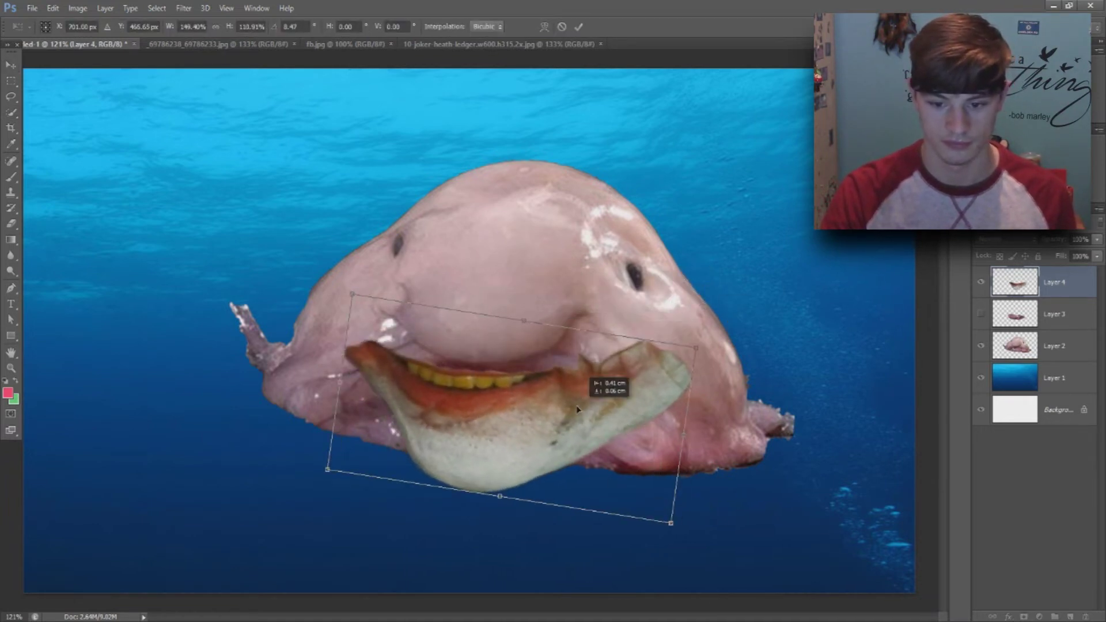
click(579, 27)
Save the blobfish composite and dismiss the save dialog.
key(ctrl+s)
click(972, 400)
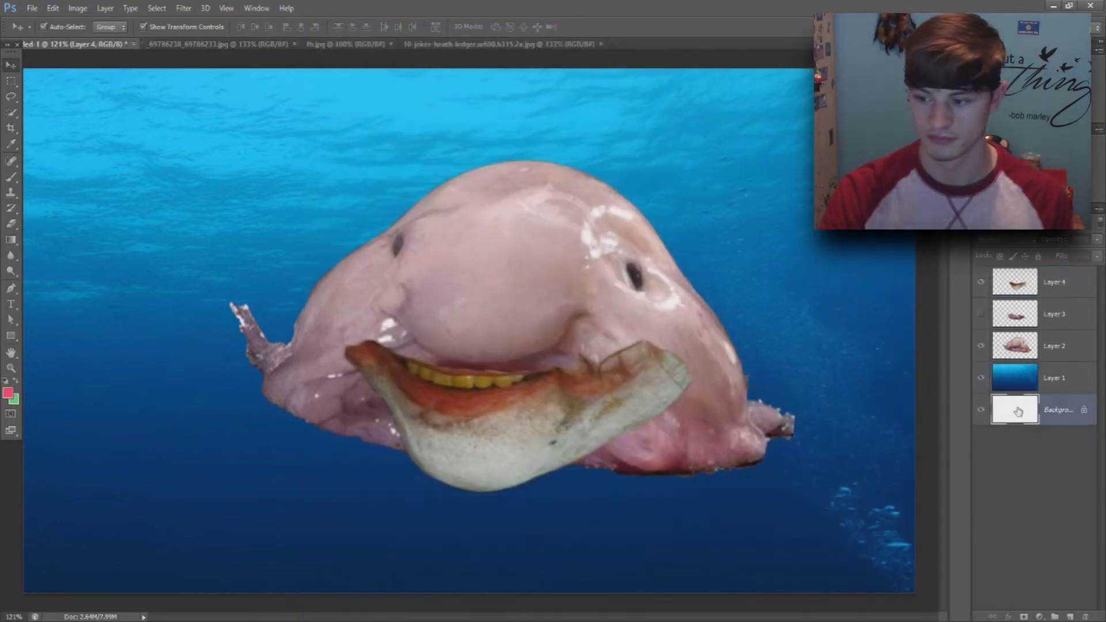
double_click(1011, 281)
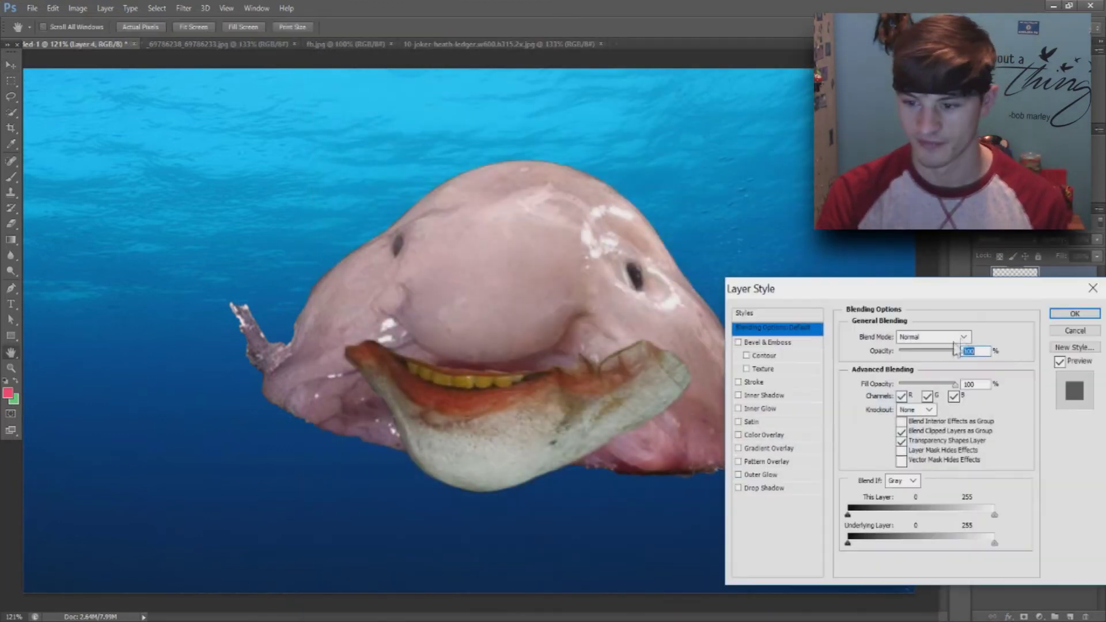
Add a Color Overlay to the mouth using pink sampled from the fish's skin.
click(812, 436)
click(978, 337)
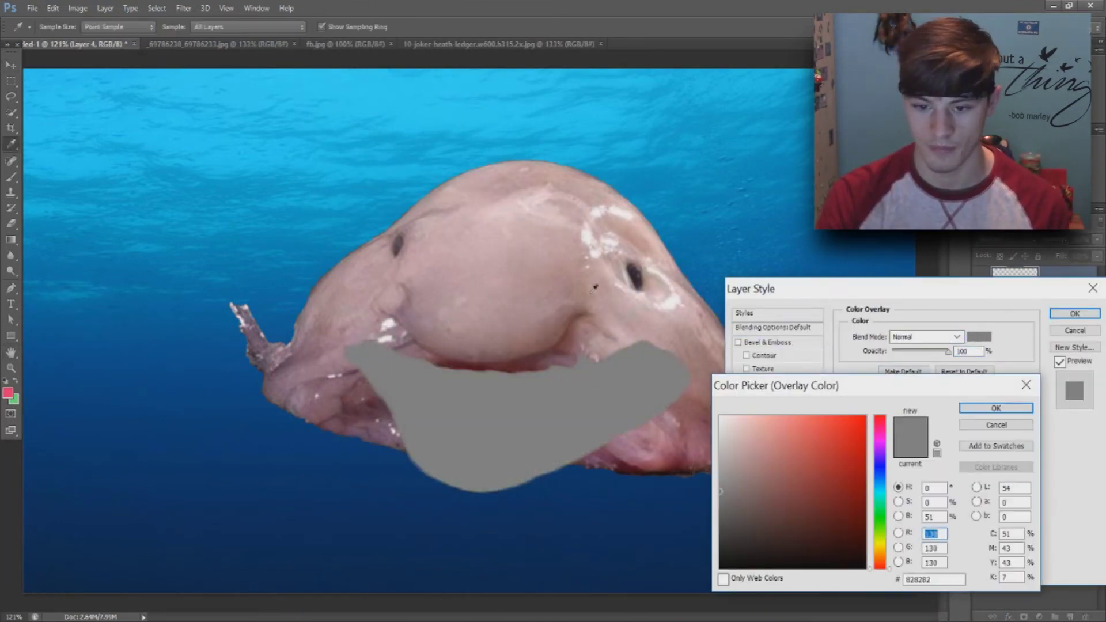
click(595, 289)
click(996, 408)
Try several overlay blend modes, settle on Linear Light, and apply the effect.
click(924, 337)
click(916, 237)
click(923, 337)
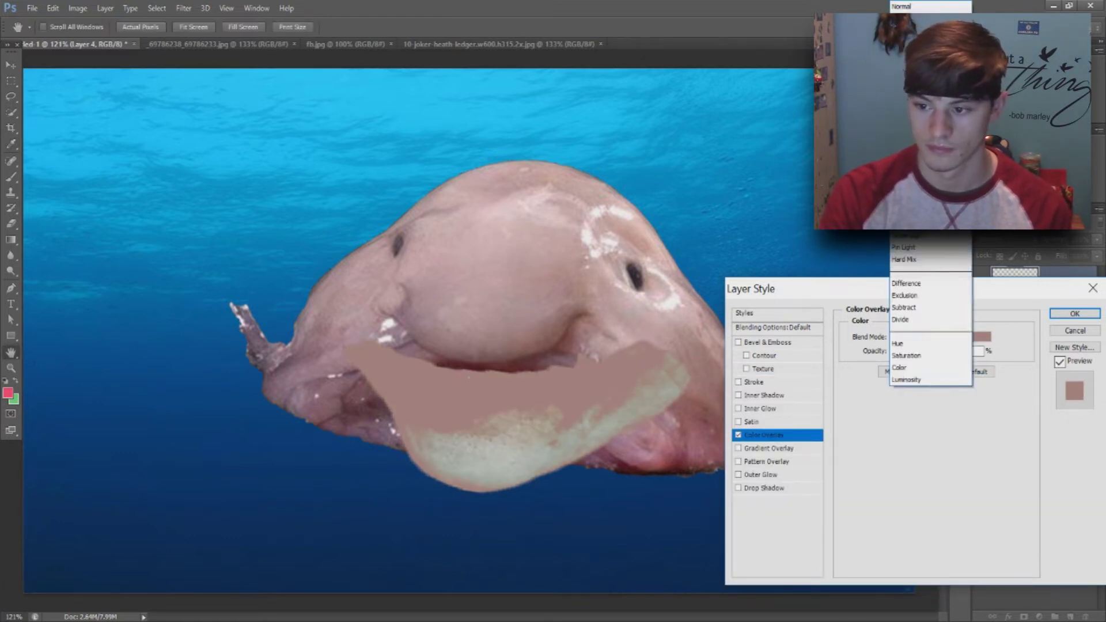
click(916, 65)
click(924, 337)
click(916, 344)
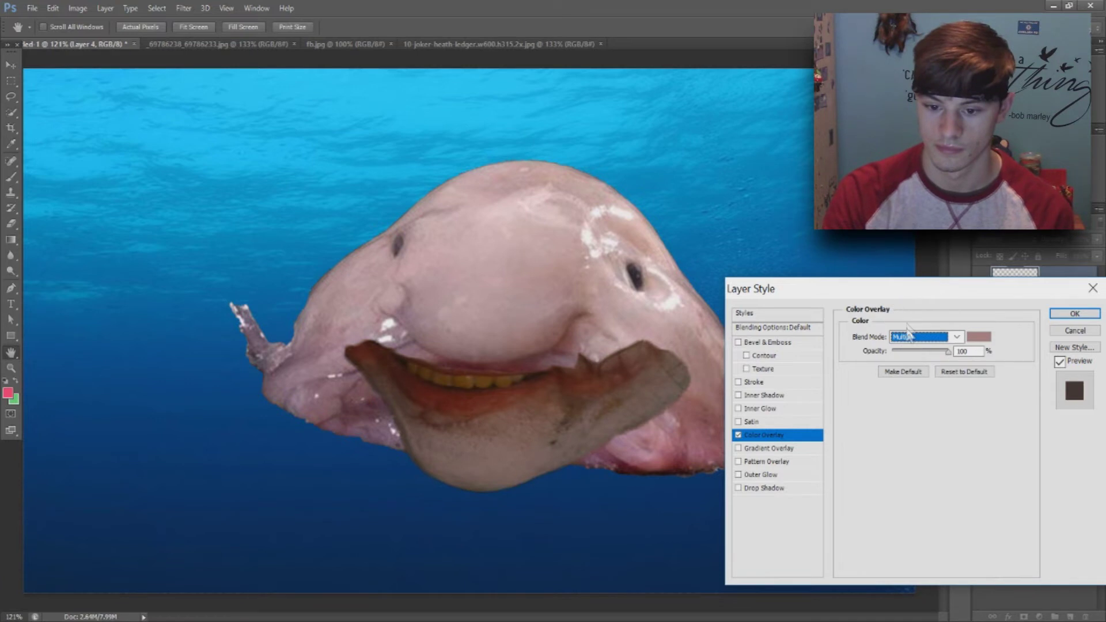
click(918, 341)
click(917, 341)
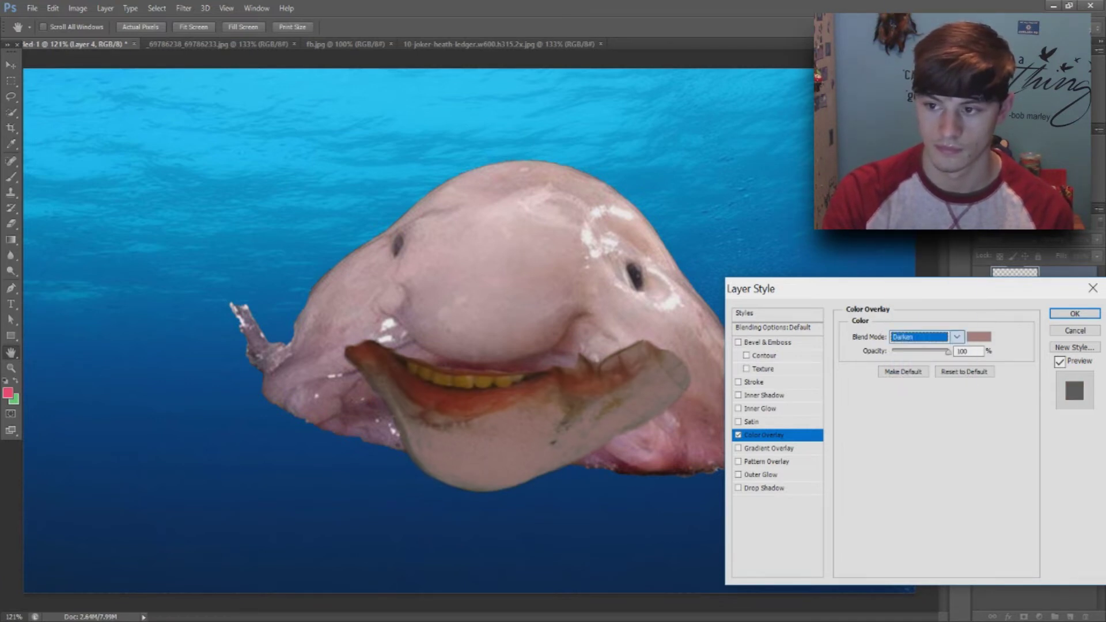
click(921, 340)
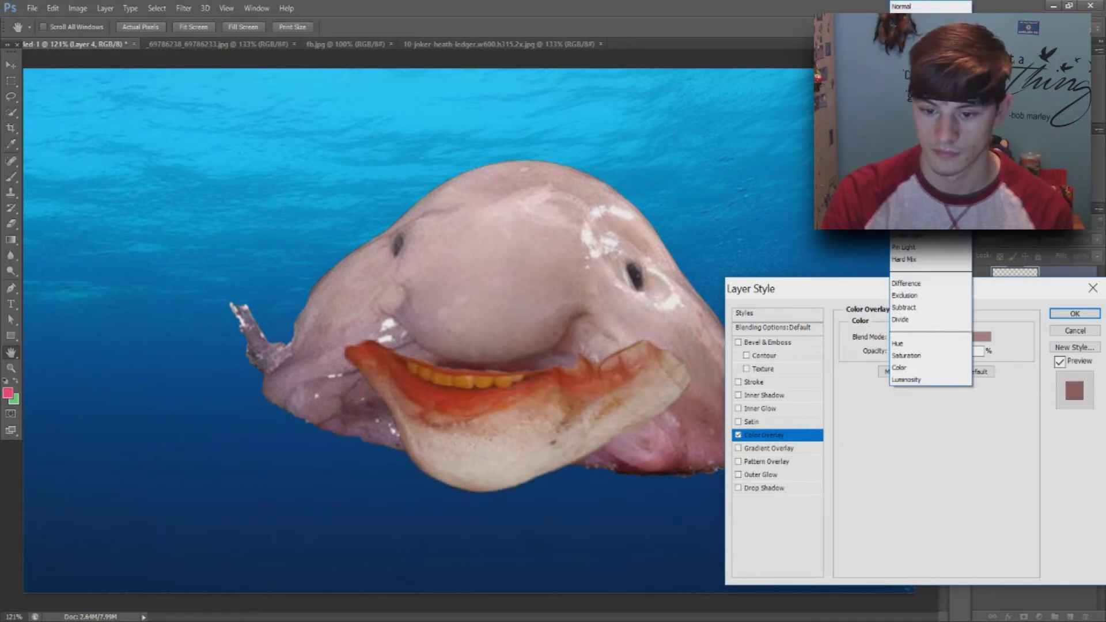
click(916, 262)
click(931, 344)
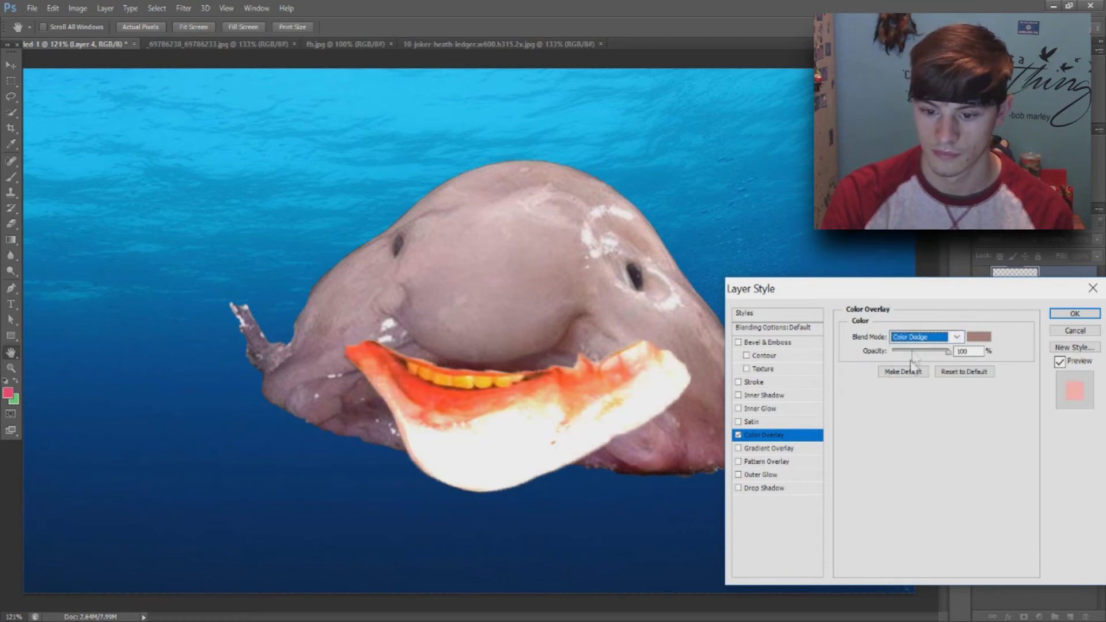
click(918, 340)
click(916, 369)
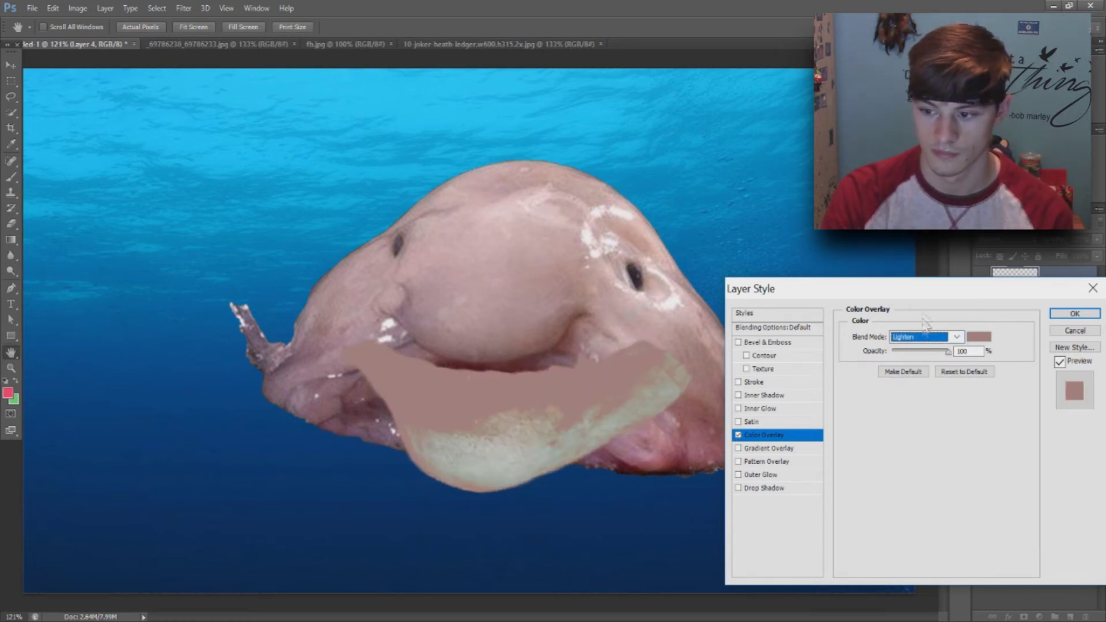
click(922, 339)
click(916, 55)
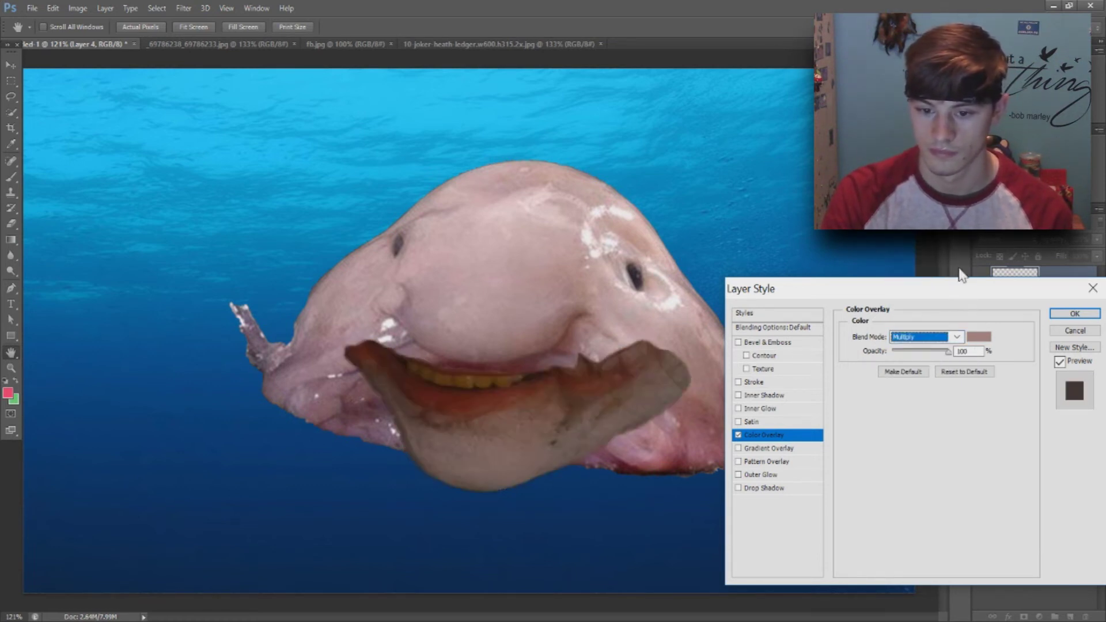
click(943, 337)
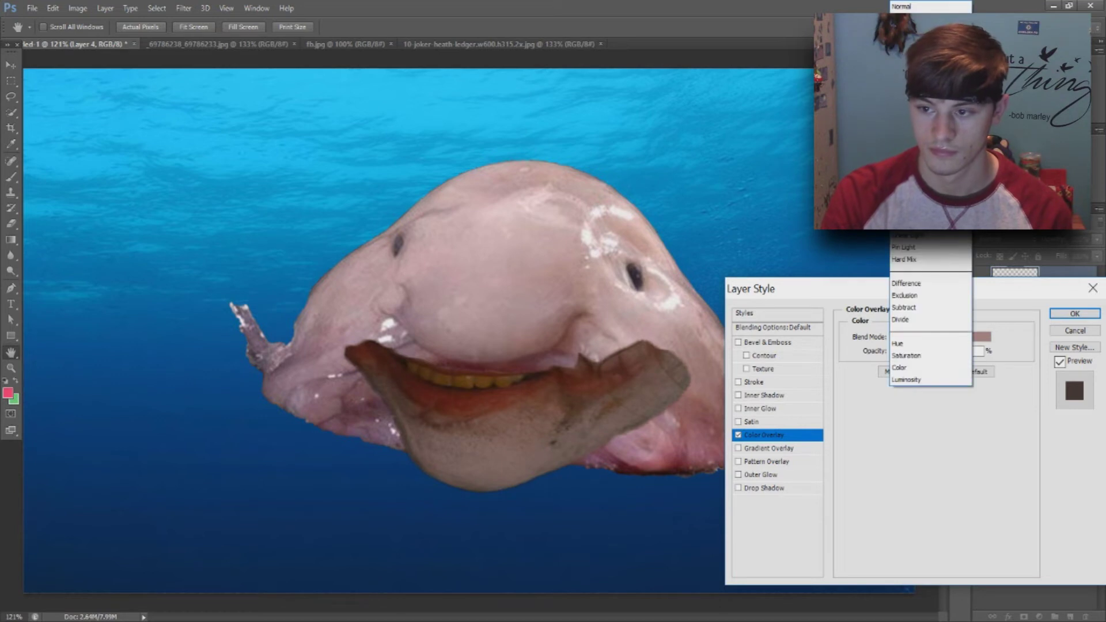
click(915, 239)
click(1075, 313)
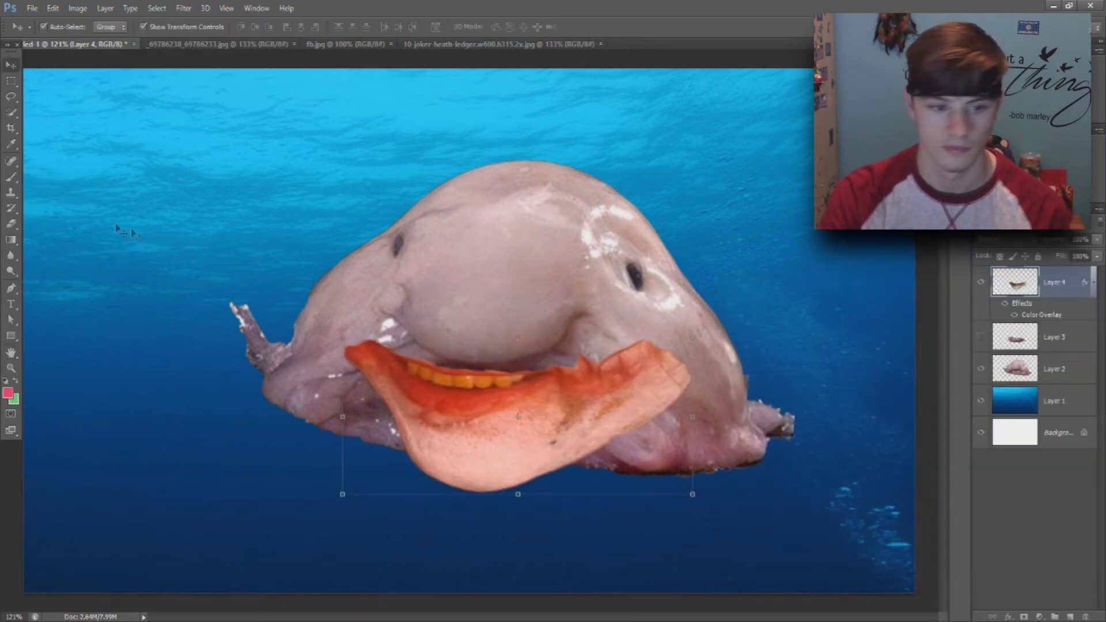
Erase the hanging lower part of the Joker mouth.
key(e)
mouse_move(365, 446)
mouse_down()
mouse_move(507, 466)
mouse_move(648, 432)
mouse_up()
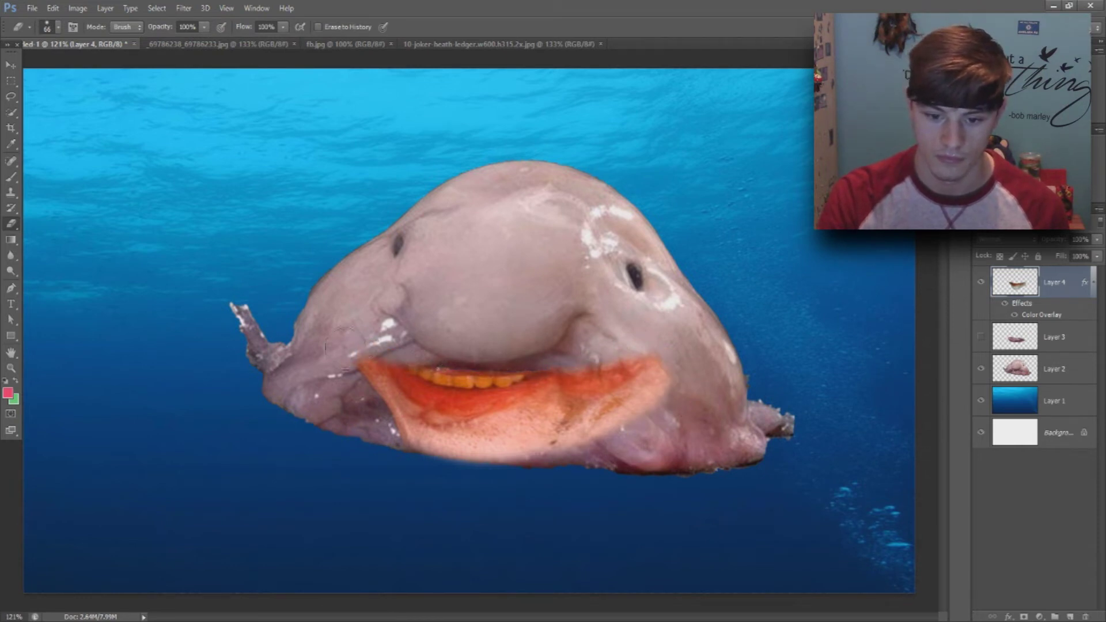
key(v)
scroll(920, 338, down, 1)
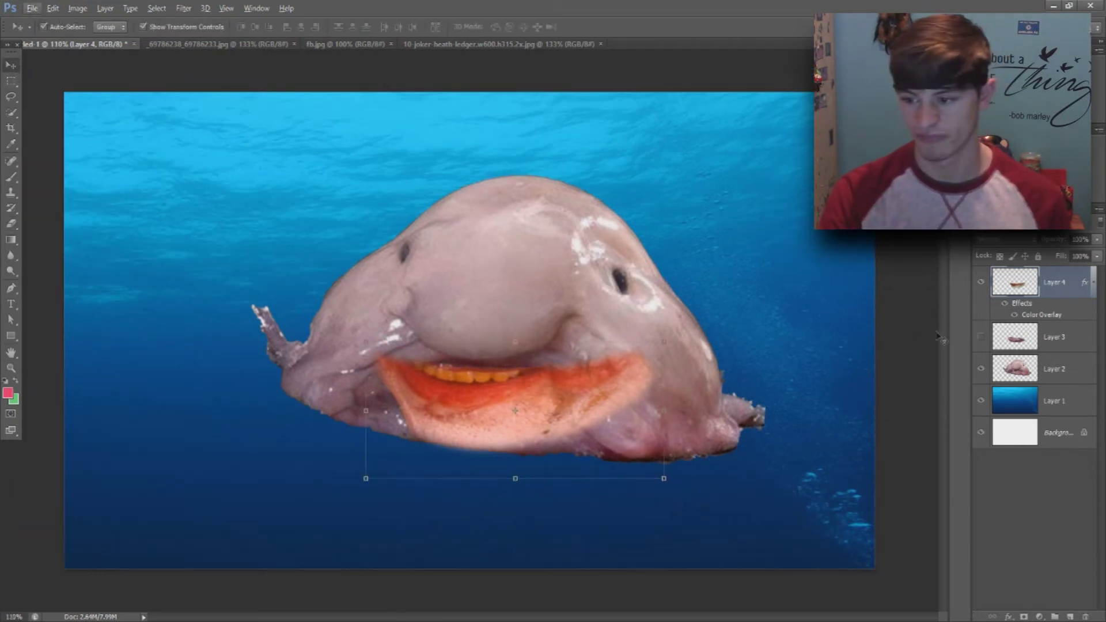
Show Layer 3 again, toggle the lip overlay to compare, and select the Background layer.
click(980, 337)
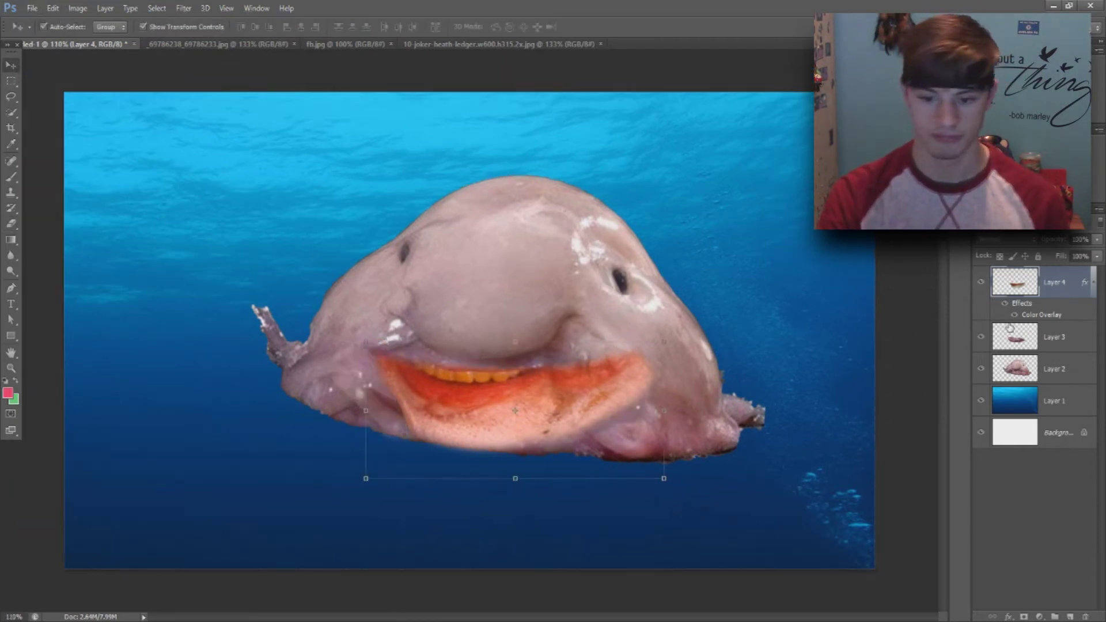
click(980, 284)
click(1016, 435)
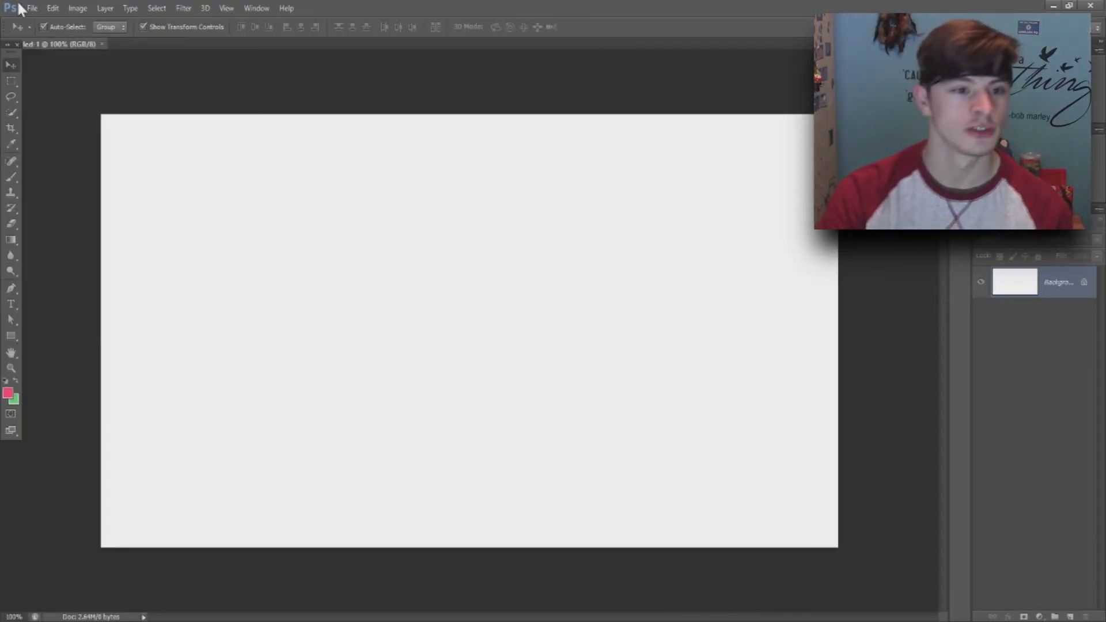
Open Photoshop's File menu.
click(32, 8)
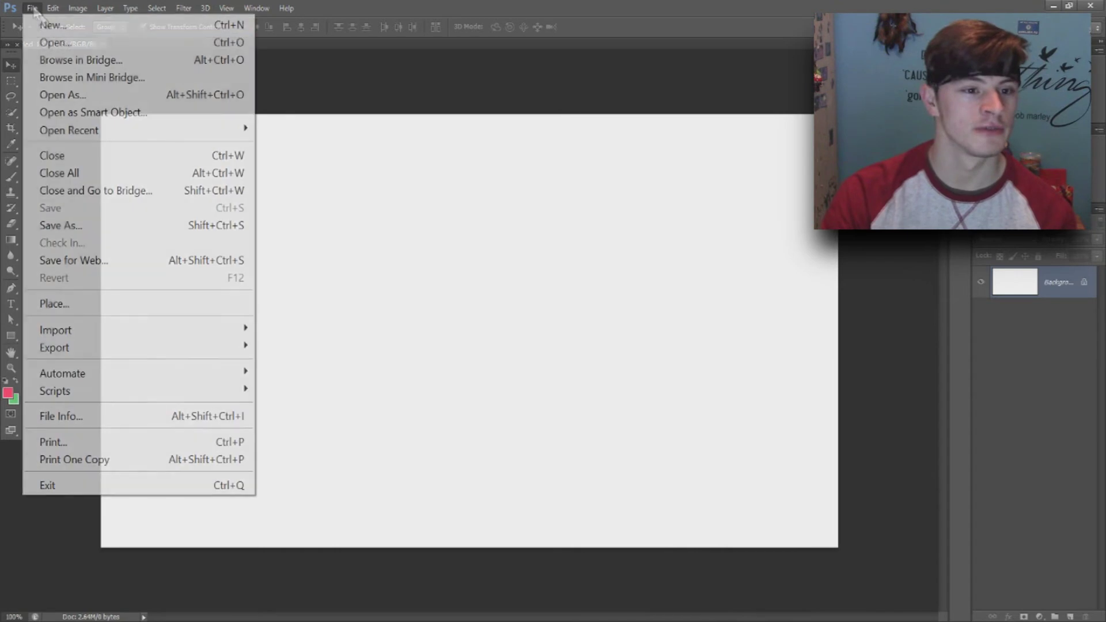
Open the gym photo and enlarge it to fill the canvas.
click(54, 42)
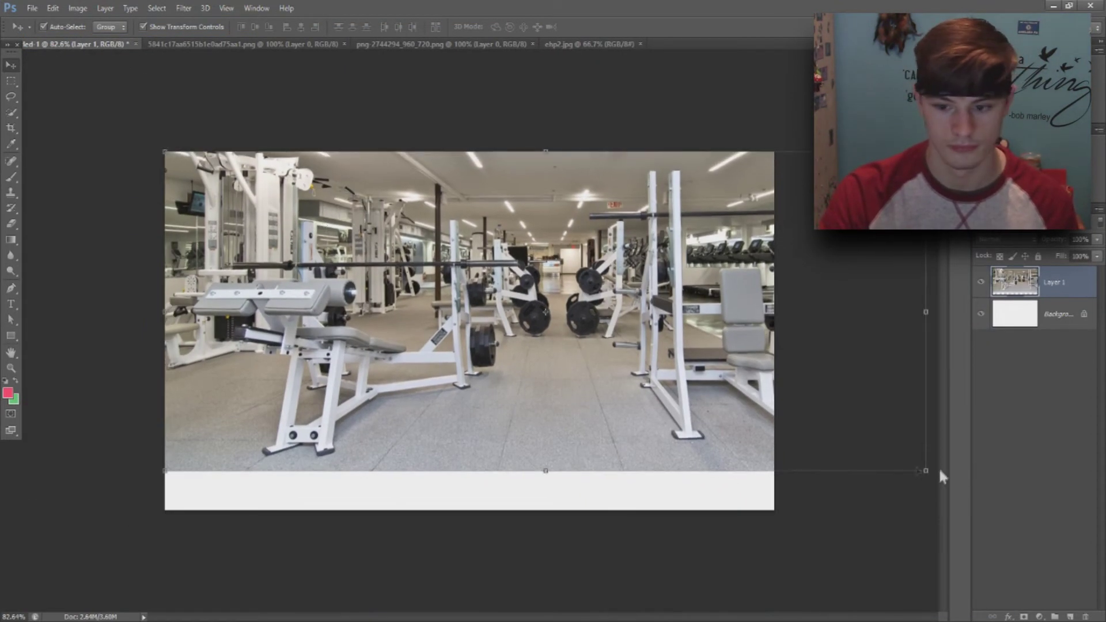
mouse_move(941, 469)
mouse_down()
mouse_move(1033, 566)
mouse_move(864, 518)
mouse_up()
click(578, 27)
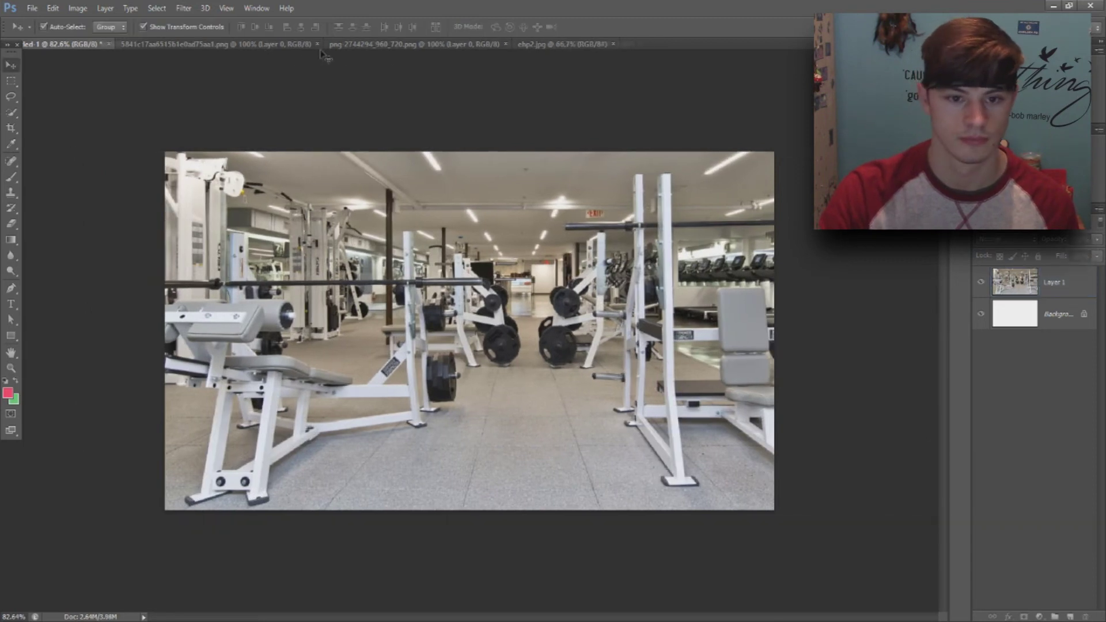
Paste the shirtless man into the gym composite and scale him up in front.
click(231, 44)
click(346, 46)
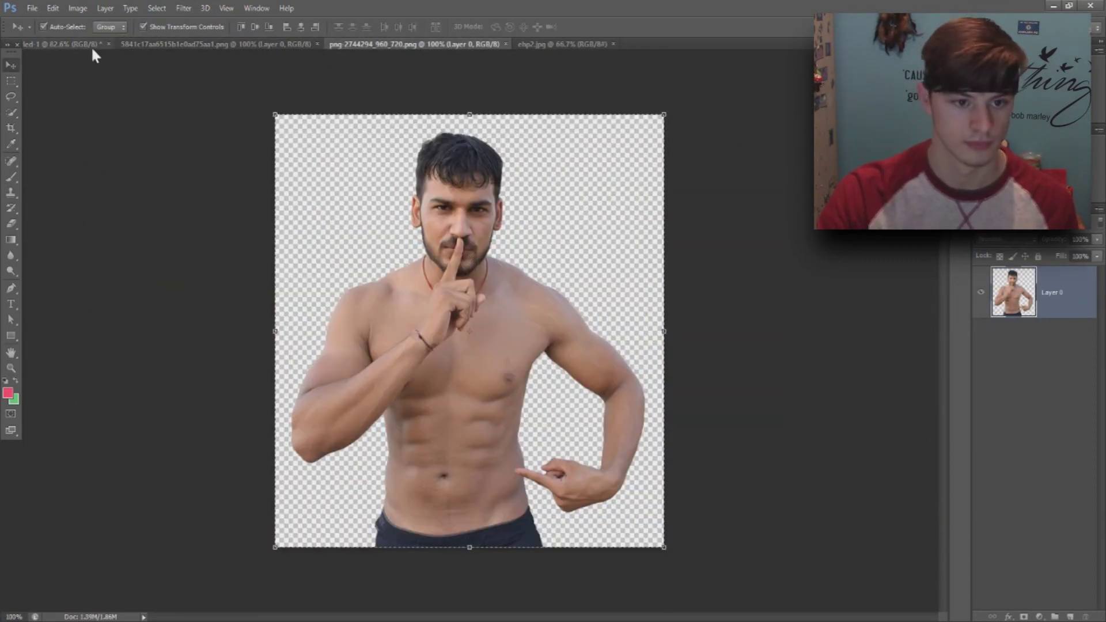
click(92, 45)
key(ctrl+v)
drag(616, 503, 656, 560)
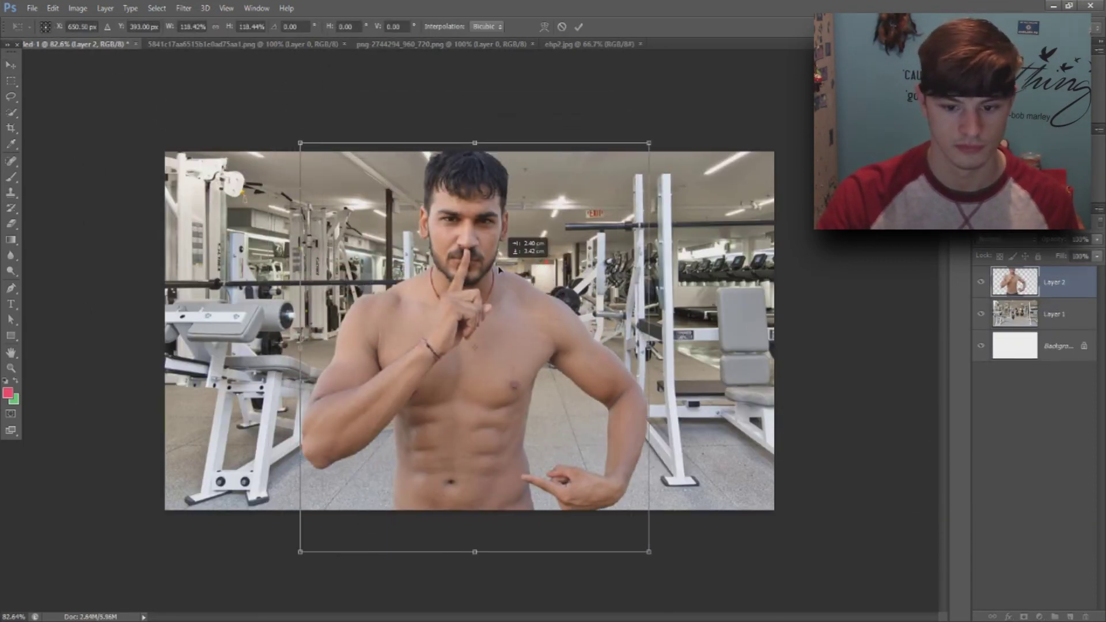
Paste Trump's face, size it over the man's head, and flip it horizontally.
key(ctrl+Tab)
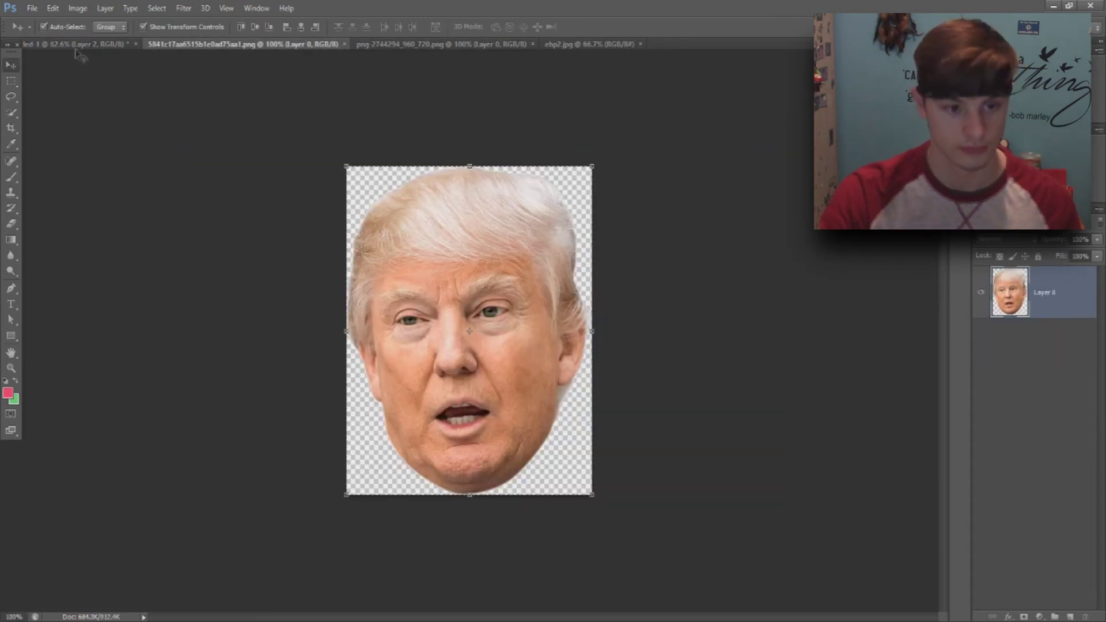
click(79, 44)
key(ctrl+v)
key(ctrl+t)
drag(571, 196, 473, 323)
drag(495, 254, 487, 235)
scroll(490, 231, up, 5)
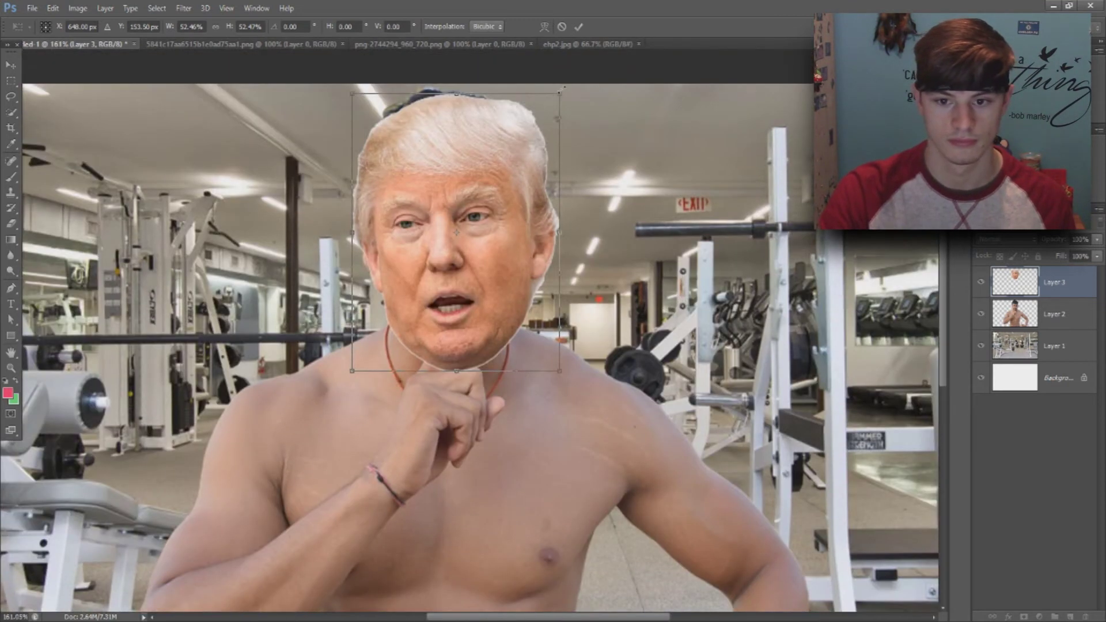
drag(562, 89, 566, 80)
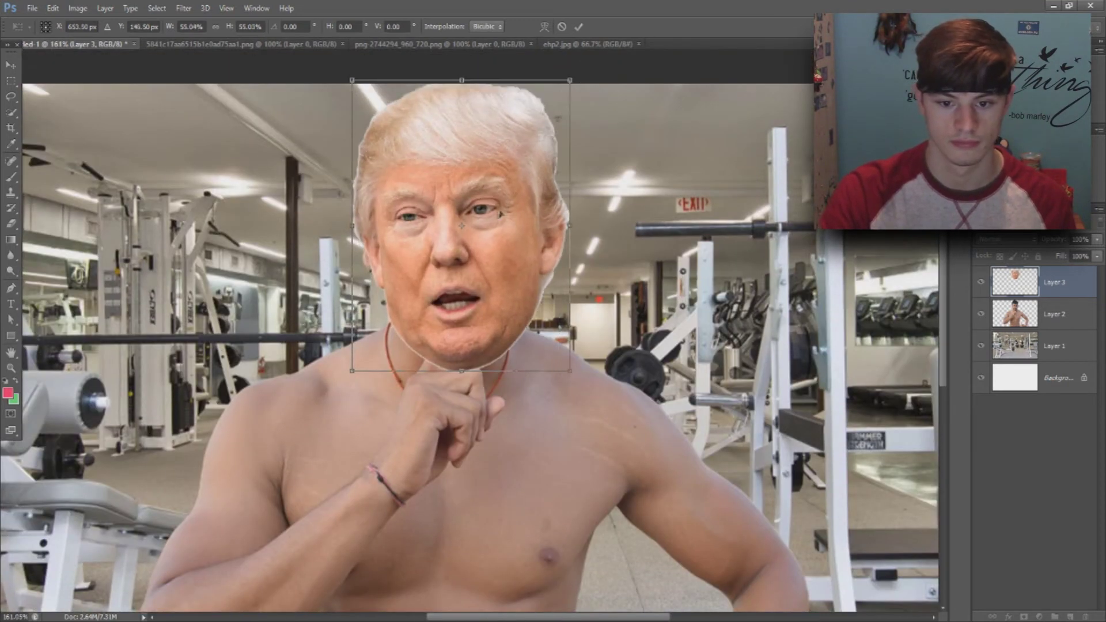
right_click(559, 232)
click(599, 484)
Apply the face transform and lower the face layer's opacity to 57%.
click(579, 26)
double_click(1007, 288)
text(57)
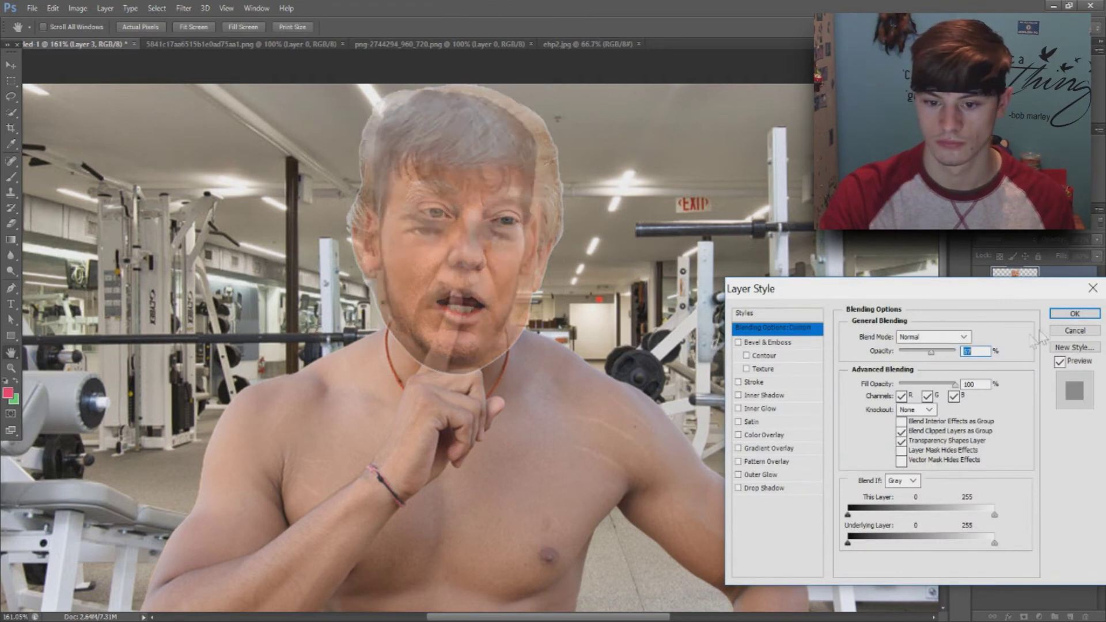
click(1075, 313)
Erase the face over the shushing finger with a smaller, harder eraser so it shows.
key(e)
click(58, 27)
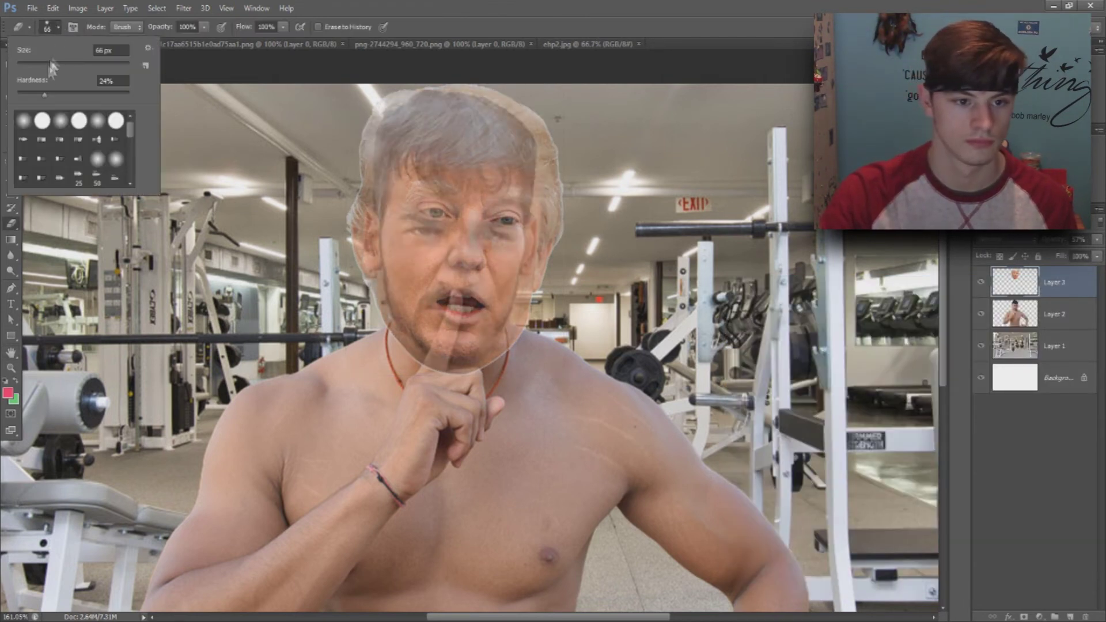
click(102, 94)
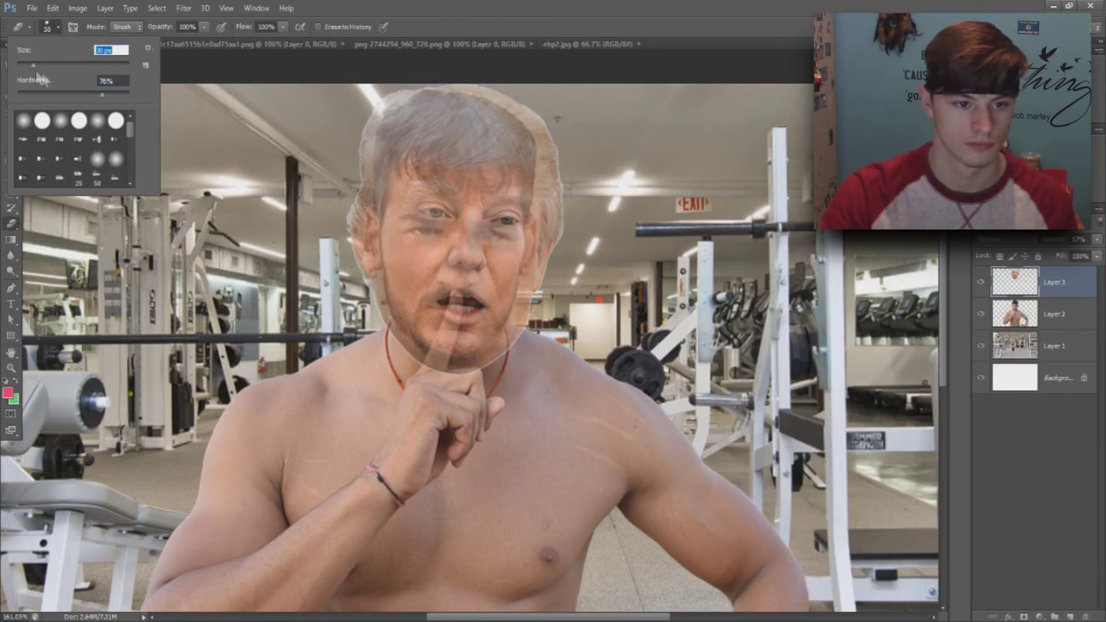
key(Return)
scroll(472, 282, up, 3)
scroll(472, 282, up, 2)
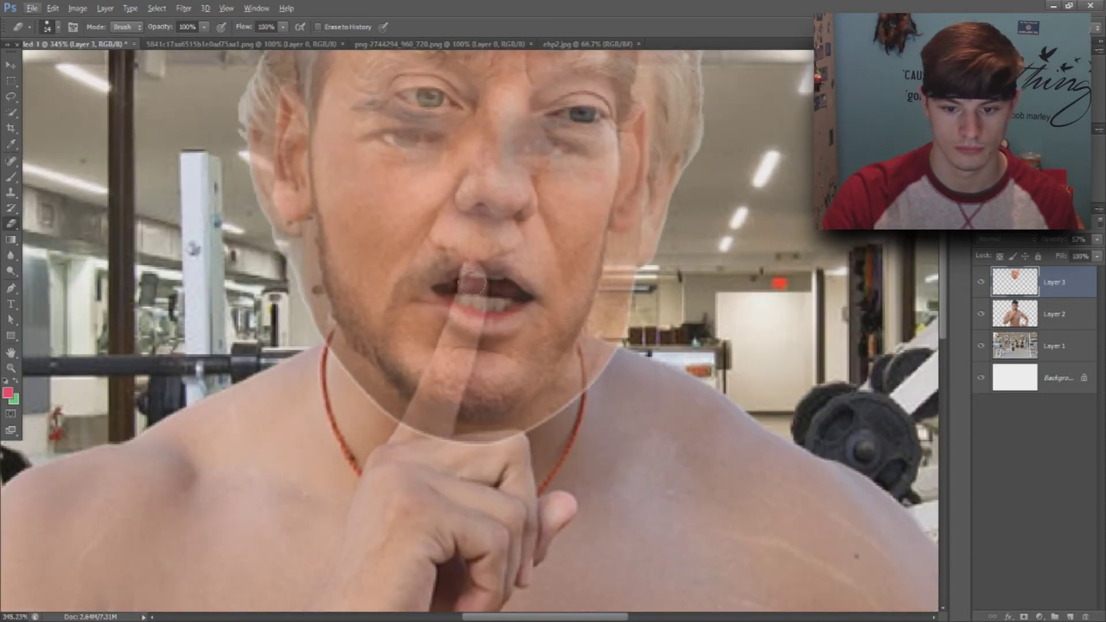
mouse_move(469, 314)
mouse_down()
mouse_move(438, 421)
mouse_move(443, 440)
mouse_up()
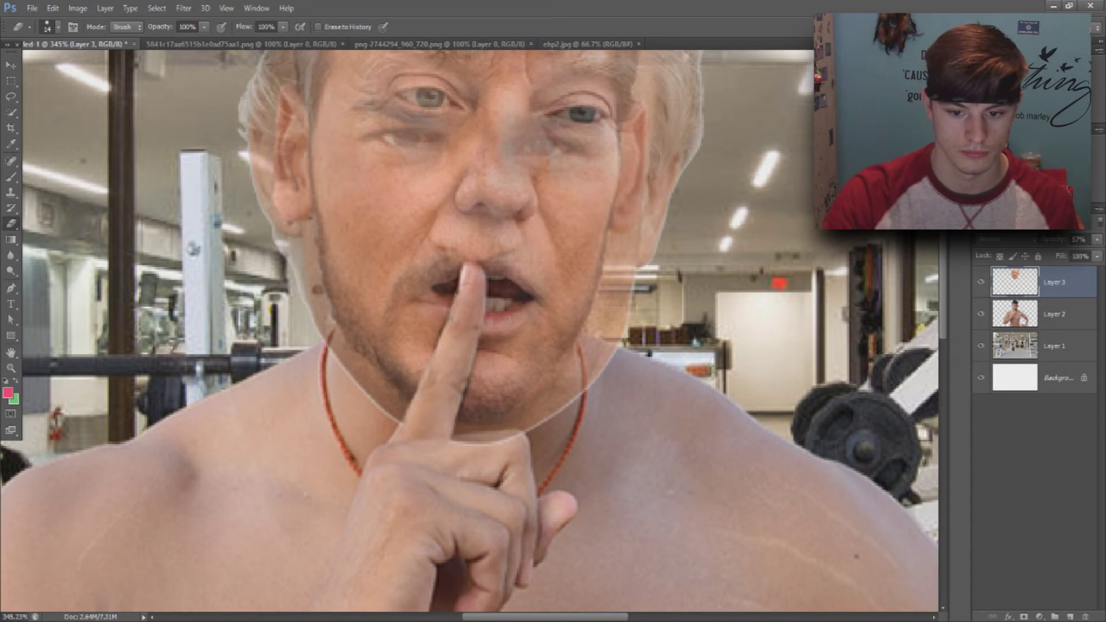
scroll(403, 443, down, 3)
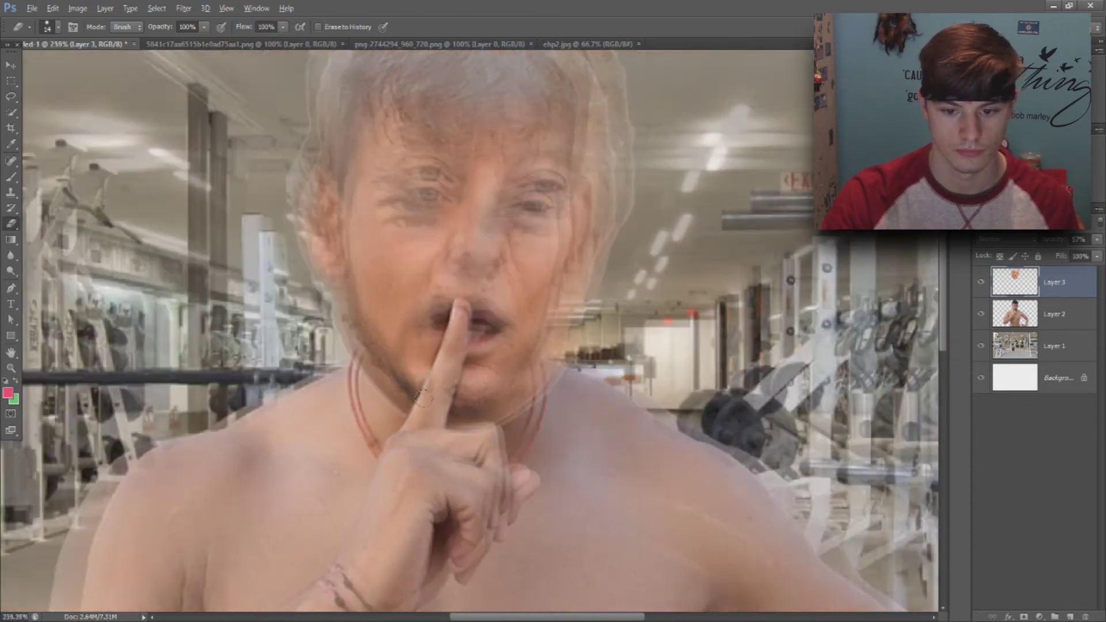
Set the face layer's opacity back to 100%.
key(h)
double_click(1015, 282)
double_click(969, 352)
text(100)
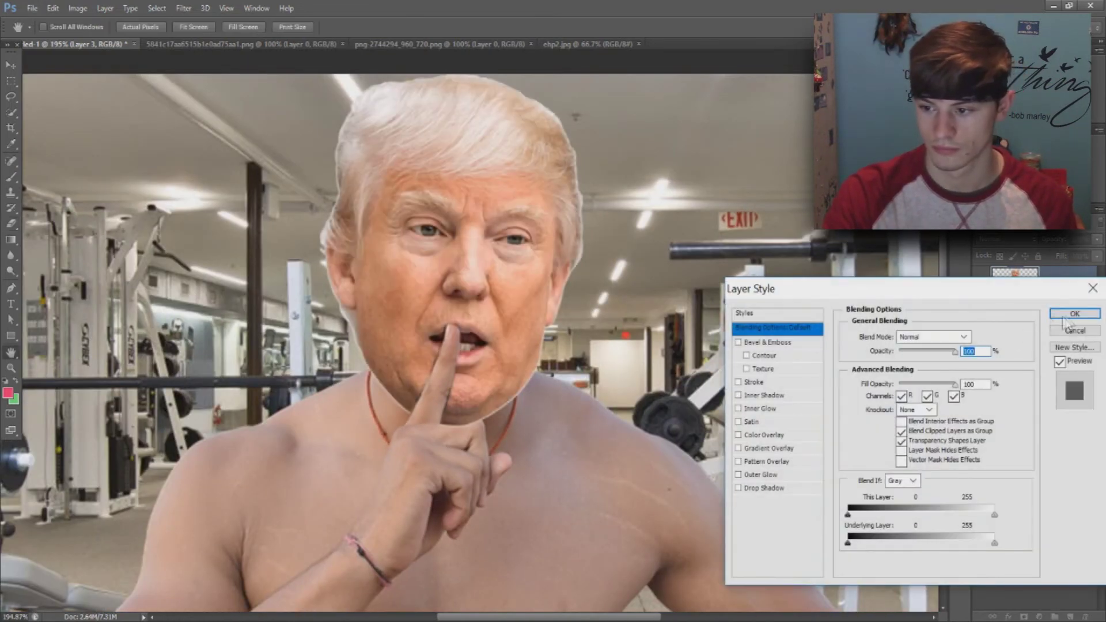
key(Return)
key(v)
scroll(668, 374, down, 2)
scroll(669, 374, down, 2)
scroll(668, 374, up, 2)
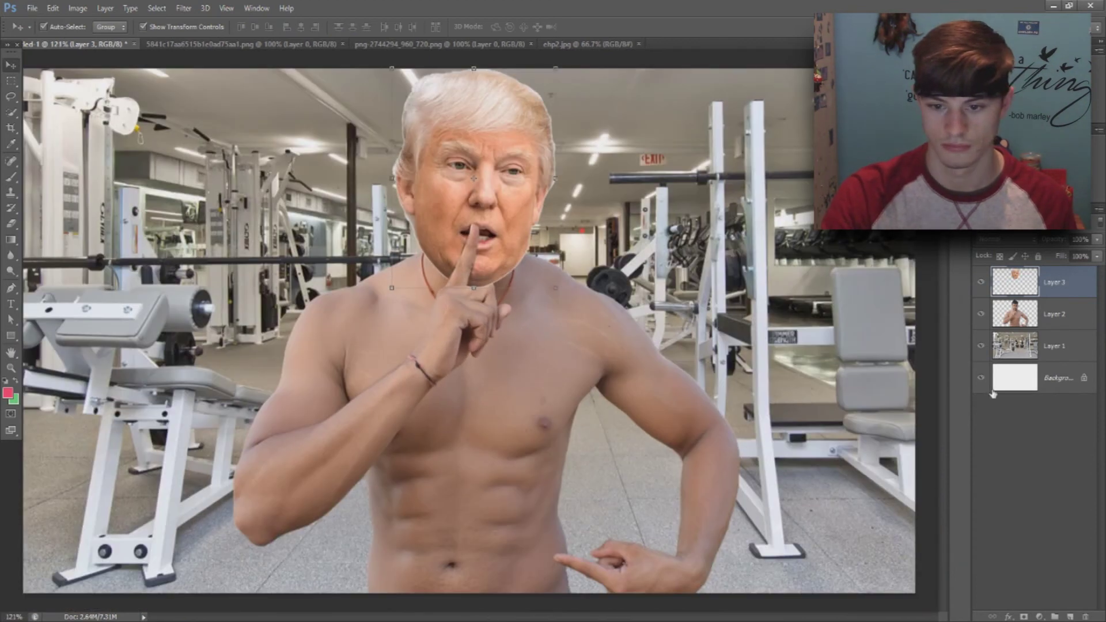
key(h)
double_click(1015, 282)
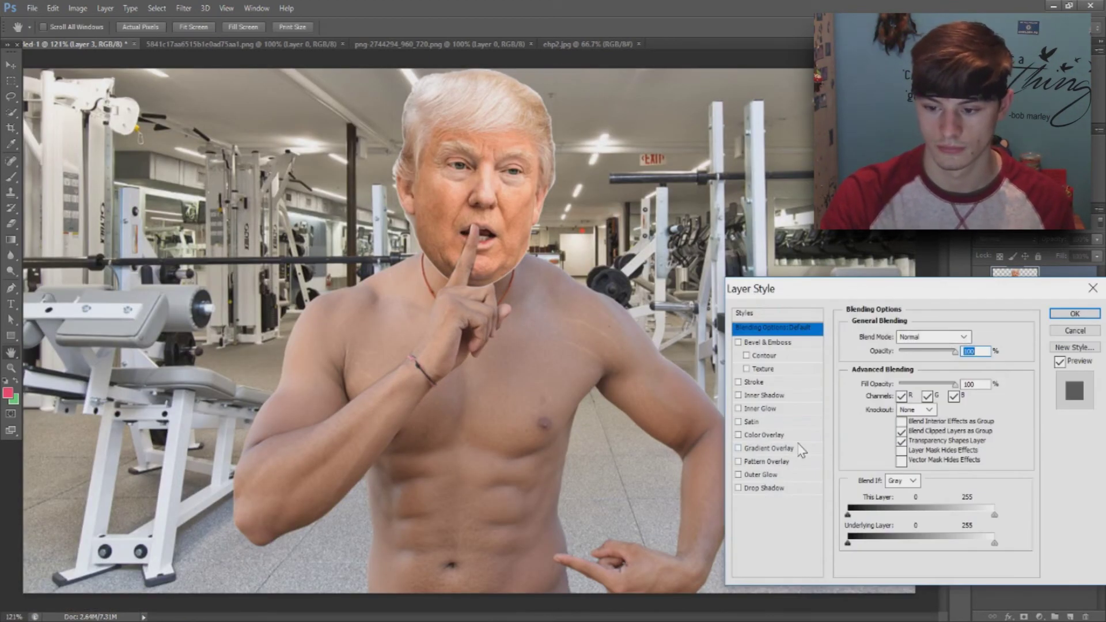
Add a Color Overlay of the body's sampled skin tone in Multiply mode at slightly lower opacity.
click(764, 435)
click(980, 336)
click(576, 357)
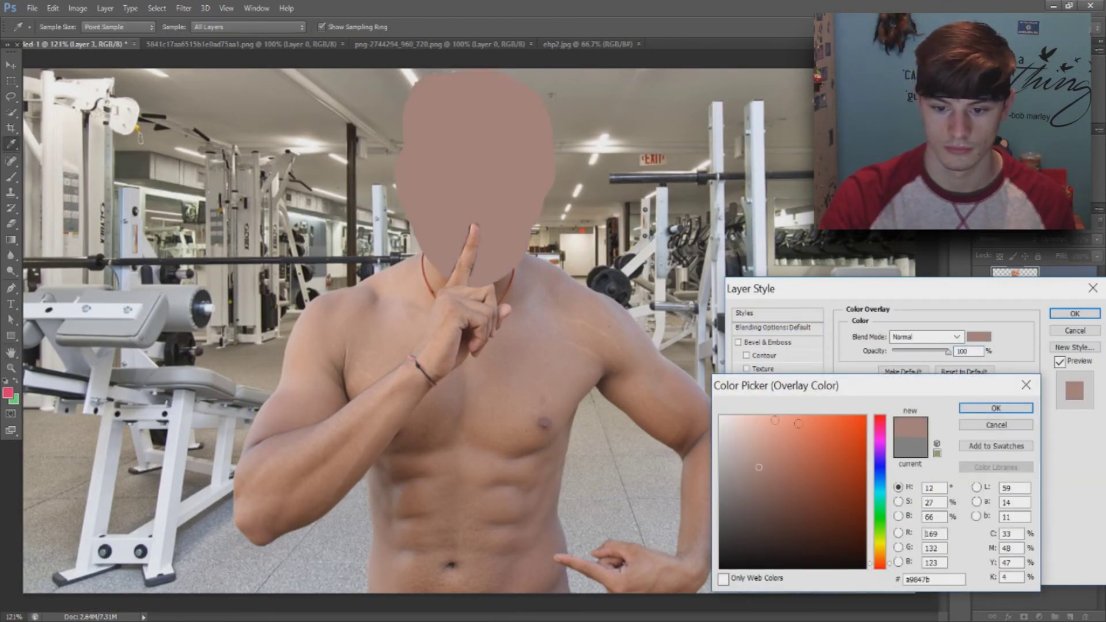
click(996, 408)
click(922, 336)
click(922, 336)
click(913, 342)
click(911, 253)
click(931, 337)
click(920, 337)
click(913, 58)
drag(948, 351, 939, 354)
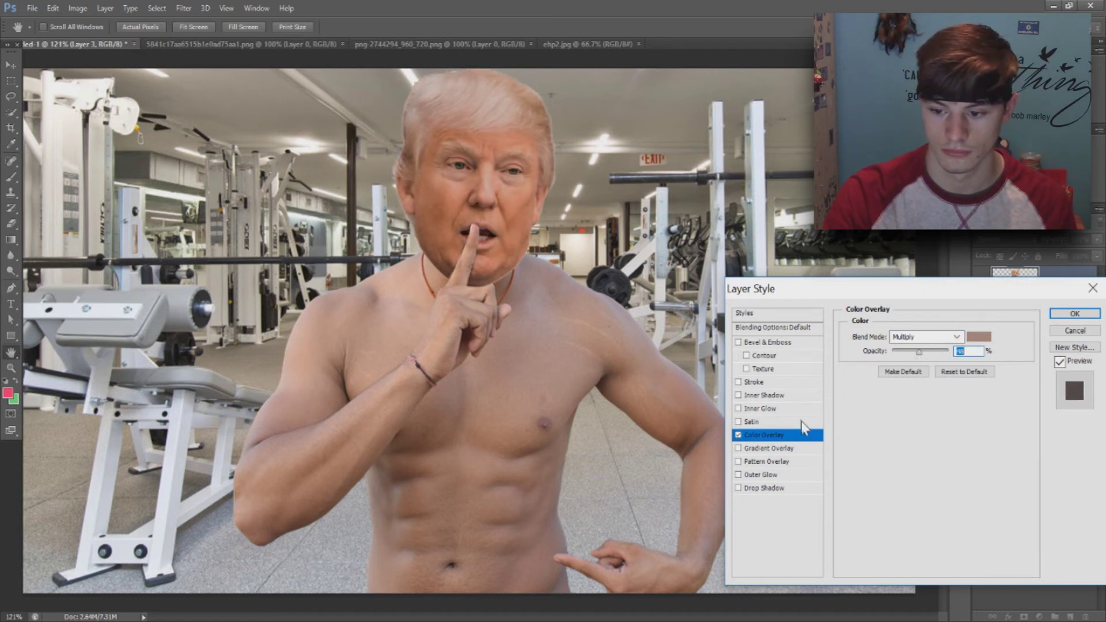
Add a Satin effect with larger size, fade it out, apply the effects, and select the Background layer.
click(801, 422)
drag(898, 403, 939, 402)
drag(920, 351, 891, 353)
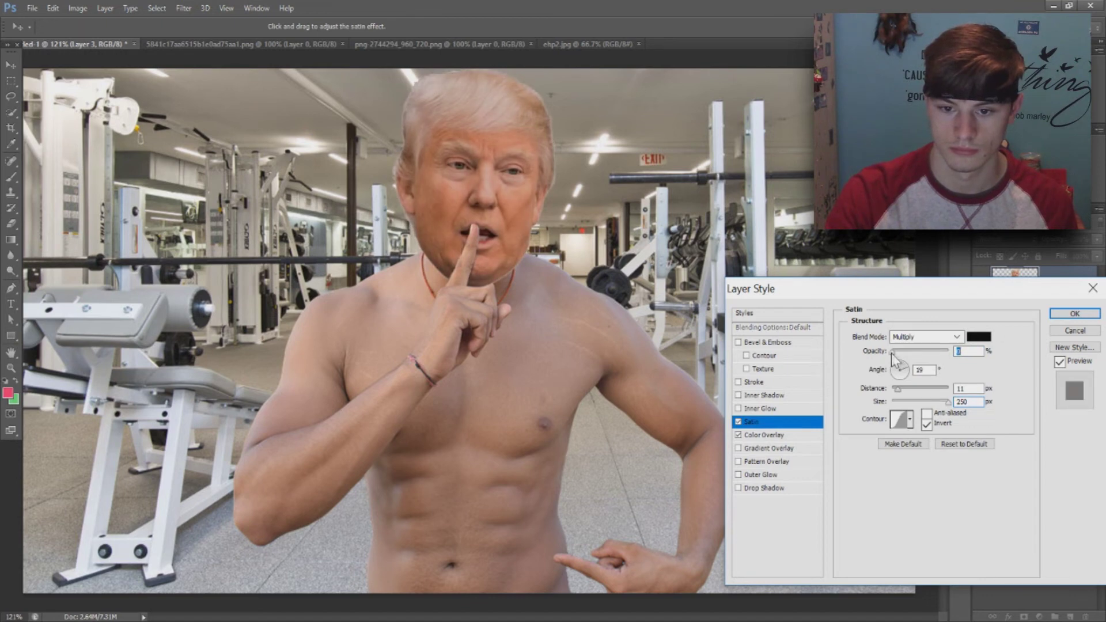
key(Return)
click(1021, 425)
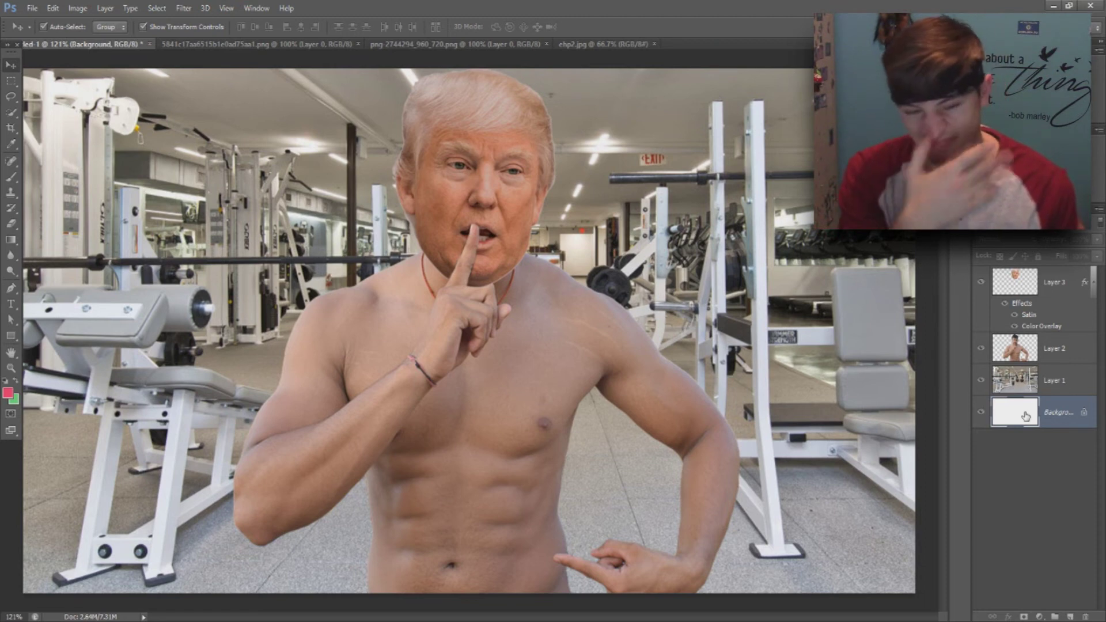
scroll(813, 330, down, 1)
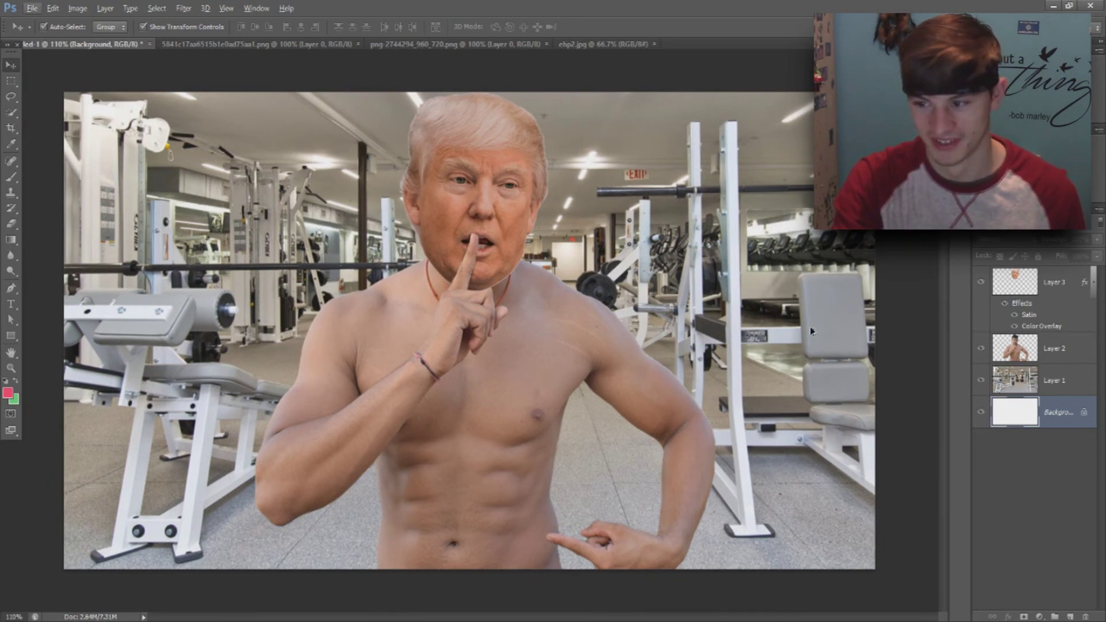